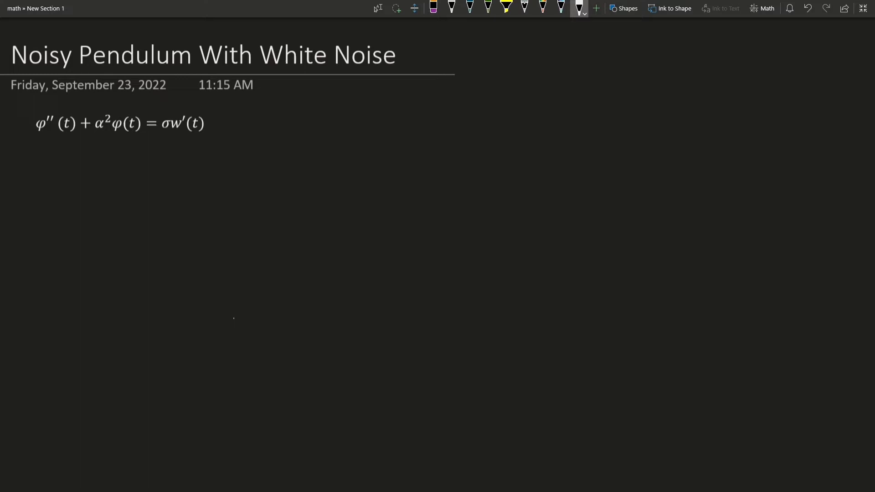
- Draw an arrow to the noise term σw'(t) and write ∫₀ᵗ ~s ds = W_t beside it
mouse_move(219, 118)
mouse_down()
mouse_move(244, 111)
mouse_move(225, 122)
mouse_up()
drag(270, 94, 269, 132)
drag(269, 81, 274, 80)
drag(271, 75, 297, 101)
drag(309, 113, 302, 121)
mouse_move(318, 109)
mouse_down()
mouse_move(319, 98)
mouse_move(320, 118)
mouse_up()
mouse_move(333, 106)
mouse_down()
mouse_move(325, 117)
mouse_move(368, 100)
mouse_move(382, 116)
mouse_up()
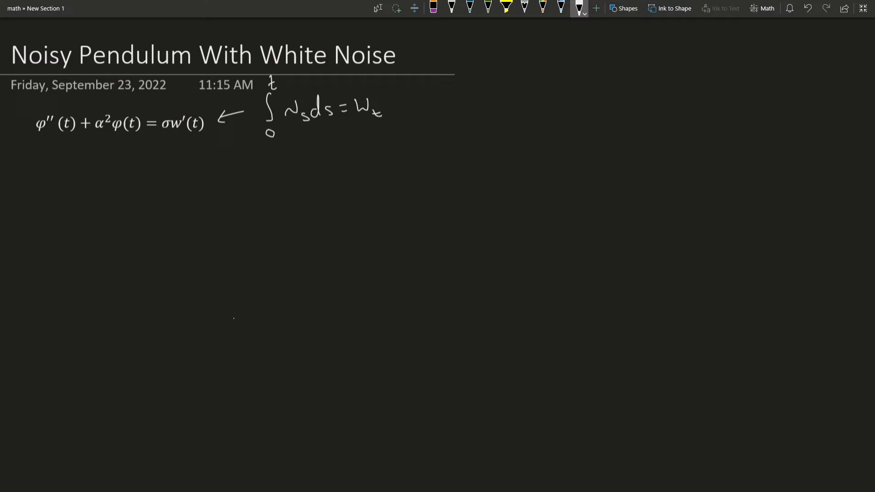
- Add an arrow after W_t leading to the fraction dW_t/dt
drag(394, 103, 413, 104)
drag(407, 97, 419, 104)
drag(444, 91, 440, 102)
mouse_move(443, 80)
mouse_down()
mouse_move(450, 101)
mouse_move(462, 82)
mouse_up()
mouse_move(438, 108)
mouse_down()
mouse_move(472, 104)
mouse_move(477, 91)
mouse_move(449, 127)
mouse_up()
mouse_move(459, 110)
mouse_down()
mouse_move(460, 127)
mouse_move(469, 122)
mouse_up()
drag(466, 117, 474, 115)
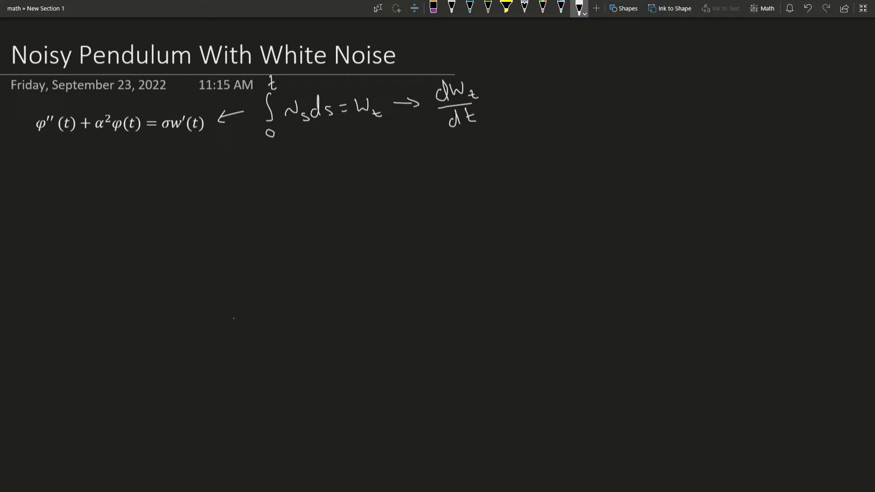
- Handwrite the homogeneous equation φ''(t) + α²φ(t) = 0
mouse_move(48, 173)
mouse_down()
mouse_move(69, 165)
mouse_move(79, 183)
mouse_up()
mouse_move(90, 168)
mouse_down()
mouse_move(107, 173)
mouse_move(107, 182)
mouse_move(128, 176)
mouse_up()
mouse_move(117, 171)
mouse_down()
mouse_move(146, 169)
mouse_move(154, 176)
mouse_move(124, 176)
mouse_up()
drag(156, 156, 163, 164)
mouse_move(171, 162)
mouse_down()
mouse_move(172, 180)
mouse_move(211, 176)
mouse_up()
drag(218, 172, 243, 170)
- Write the characteristic equation λ² + α² = 0 and its roots λ₁,₂ = ±αi
drag(53, 211, 66, 229)
drag(61, 208, 96, 214)
drag(115, 209, 105, 220)
drag(115, 206, 154, 210)
drag(51, 247, 65, 258)
mouse_move(82, 257)
mouse_down()
mouse_move(96, 258)
mouse_move(90, 243)
mouse_up()
drag(119, 247, 102, 246)
drag(99, 243, 99, 249)
drag(96, 251, 103, 251)
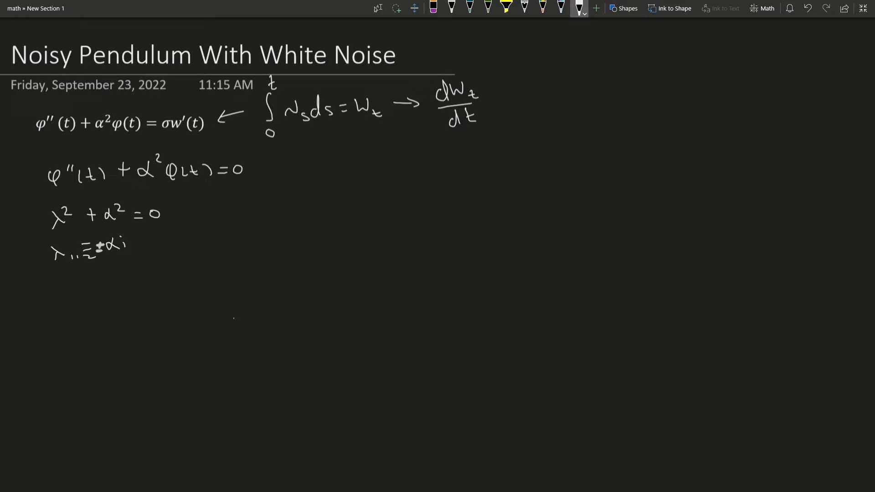
- Write the homogeneous solution φh(t) = A cos αt + B sin αt
mouse_move(312, 180)
mouse_down()
mouse_move(308, 197)
mouse_move(329, 194)
mouse_up()
mouse_move(334, 179)
mouse_down()
mouse_move(333, 192)
mouse_move(347, 190)
mouse_up()
drag(339, 186, 356, 191)
drag(368, 186, 381, 180)
drag(389, 189, 404, 185)
mouse_move(420, 179)
mouse_down()
mouse_move(419, 187)
mouse_move(431, 181)
mouse_up()
mouse_move(441, 178)
mouse_down()
mouse_move(434, 184)
mouse_move(457, 184)
mouse_up()
mouse_move(464, 170)
mouse_down()
mouse_move(469, 180)
mouse_move(487, 174)
mouse_move(482, 182)
mouse_up()
mouse_move(496, 166)
mouse_down()
mouse_move(485, 183)
mouse_move(514, 179)
mouse_up()
drag(525, 171, 549, 176)
mouse_move(554, 162)
mouse_down()
mouse_move(556, 174)
mouse_move(563, 168)
mouse_up()
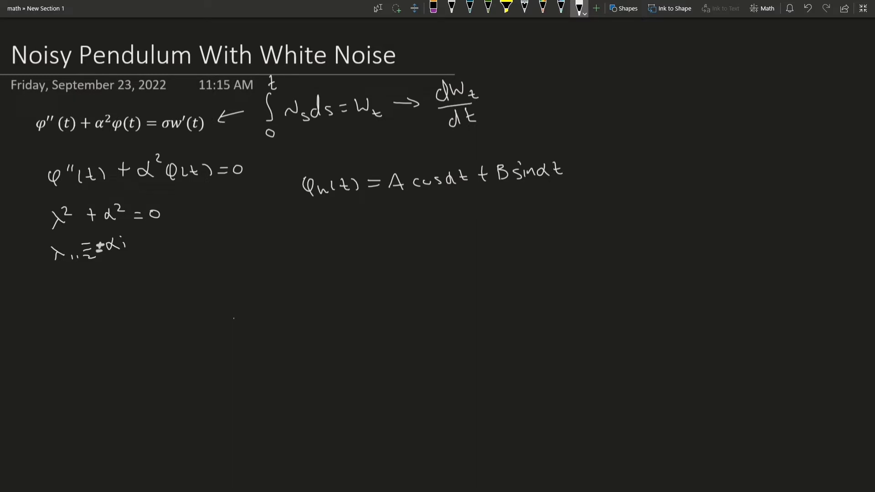
- Label the cos αt term as u1 and the sin αt term as u2
drag(97, 246, 104, 248)
mouse_move(435, 155)
mouse_down()
mouse_move(441, 166)
mouse_move(447, 149)
mouse_up()
drag(446, 144, 447, 154)
drag(452, 150, 453, 153)
drag(533, 135, 539, 141)
drag(538, 136, 552, 146)
- Write Wr(t) = det of a matrix with top row cos αt and sin αt
drag(243, 276, 295, 281)
drag(290, 274, 299, 273)
mouse_move(302, 269)
mouse_down()
mouse_move(328, 282)
mouse_move(352, 264)
mouse_move(367, 272)
mouse_up()
drag(375, 260, 392, 272)
drag(403, 241, 409, 293)
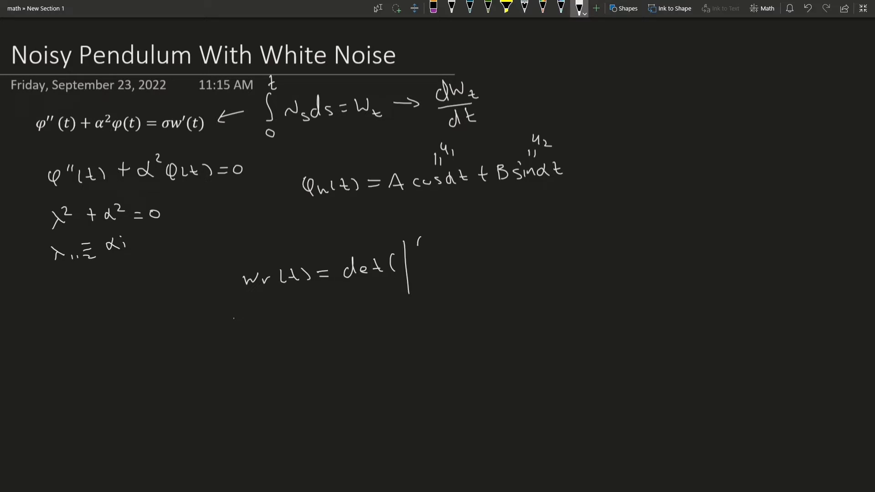
drag(430, 239, 428, 241)
drag(439, 238, 464, 241)
drag(459, 236, 469, 235)
drag(511, 226, 506, 234)
drag(514, 229, 546, 230)
mouse_move(544, 224)
mouse_down()
mouse_move(553, 222)
mouse_move(572, 278)
mouse_up()
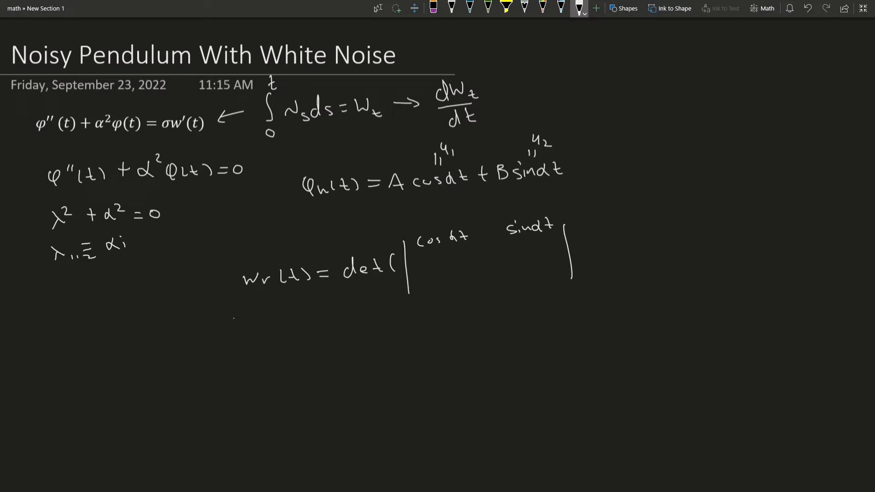
- Fill the bottom row with −sin αt·α and α cos αt, then close the determinant with equals
drag(413, 287, 528, 280)
drag(533, 275, 540, 276)
mouse_move(547, 274)
mouse_down()
mouse_move(539, 280)
mouse_move(568, 278)
mouse_up()
drag(562, 270, 570, 269)
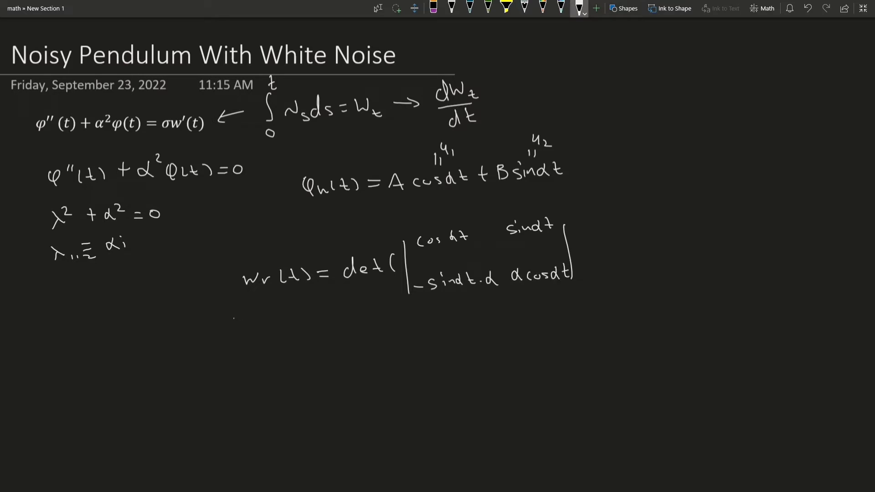
mouse_move(577, 237)
mouse_down()
mouse_move(580, 260)
mouse_move(611, 248)
mouse_up()
drag(600, 257, 614, 256)
- Mark the diagonal product and point from φh's terms to their determinant entries
drag(488, 244, 505, 264)
drag(503, 256, 498, 263)
drag(373, 187, 418, 223)
drag(396, 228, 420, 205)
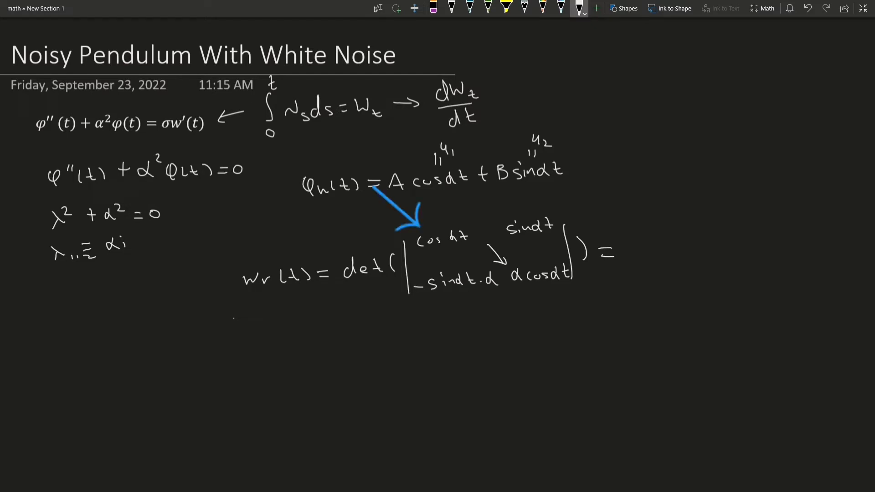
drag(584, 336, 557, 300)
drag(552, 314, 575, 301)
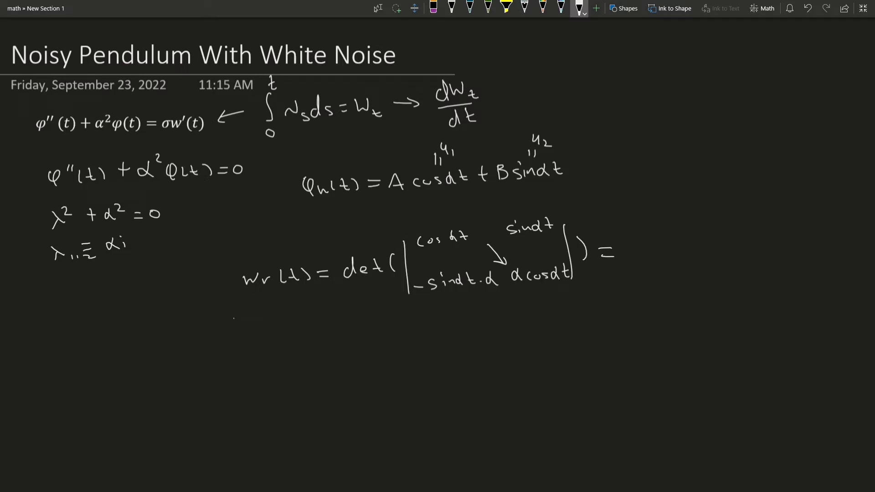
drag(599, 170, 563, 203)
drag(563, 186, 582, 206)
drag(398, 355, 438, 305)
drag(413, 307, 444, 327)
- Expand the determinant to α cos²αt + α sin²αt
mouse_move(634, 246)
mouse_down()
mouse_move(634, 258)
mouse_move(647, 260)
mouse_up()
drag(663, 249, 663, 257)
drag(673, 249, 672, 249)
drag(683, 249, 678, 257)
drag(693, 248, 702, 257)
mouse_move(696, 248)
mouse_down()
mouse_move(706, 248)
mouse_move(682, 244)
mouse_up()
drag(717, 250, 741, 253)
drag(783, 233, 824, 246)
drag(607, 289, 632, 296)
- Simplify to α·1 = α and box the result α = Wr(t)
mouse_move(665, 281)
mouse_down()
mouse_move(661, 294)
mouse_move(691, 284)
mouse_up()
drag(679, 289, 693, 287)
drag(710, 284, 711, 294)
mouse_move(719, 280)
mouse_down()
mouse_move(732, 280)
mouse_move(733, 289)
mouse_up()
drag(741, 278, 784, 288)
drag(793, 274, 794, 287)
mouse_move(790, 280)
mouse_down()
mouse_move(802, 286)
mouse_move(727, 265)
mouse_move(694, 297)
mouse_move(818, 302)
mouse_move(792, 268)
mouse_move(760, 265)
mouse_up()
- Write φp(t) = −u1∫u2·g/Wr dt as the first variation-of-parameters term
scroll(280, 376, down, 5)
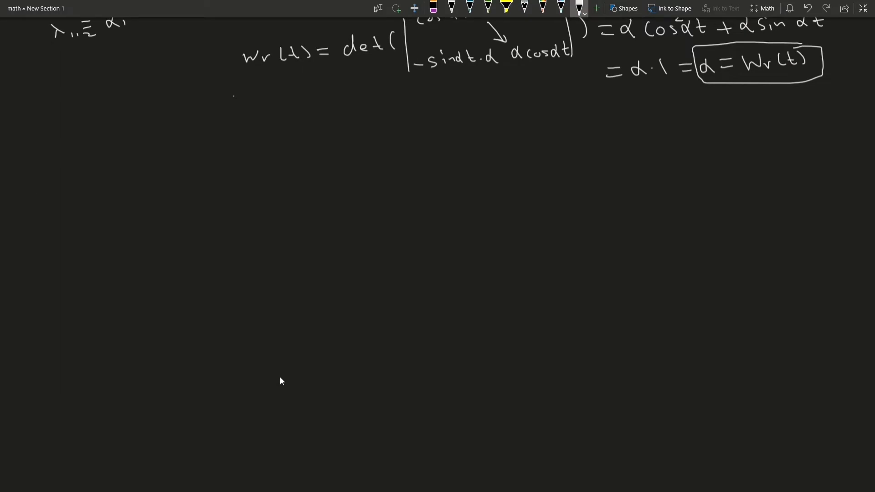
mouse_move(37, 191)
mouse_down()
mouse_move(55, 207)
mouse_move(60, 194)
mouse_move(80, 197)
mouse_up()
drag(93, 188, 143, 191)
mouse_move(151, 185)
mouse_down()
mouse_move(158, 199)
mouse_move(179, 181)
mouse_move(192, 183)
mouse_up()
drag(213, 171, 206, 183)
mouse_move(174, 187)
mouse_down()
mouse_move(220, 184)
mouse_move(207, 203)
mouse_up()
drag(236, 171, 227, 191)
drag(242, 181, 276, 176)
- Add the second term + u2∫u1·g/Wr dt to the φp(t) formula
drag(271, 172, 269, 184)
drag(298, 173, 310, 181)
drag(339, 155, 334, 195)
drag(342, 164, 383, 174)
drag(345, 181, 396, 177)
mouse_move(360, 187)
mouse_down()
mouse_move(383, 196)
mouse_move(409, 184)
mouse_up()
drag(419, 166, 415, 184)
drag(427, 167, 425, 183)
drag(421, 175, 434, 174)
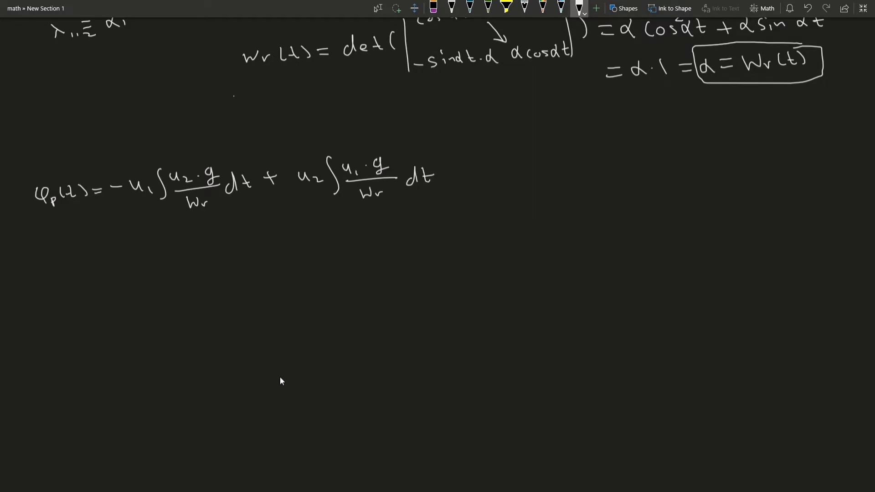
- Substitute to get −cos αt∫(sin αt·σW'/α)dt on the next line
scroll(280, 377, up, 5)
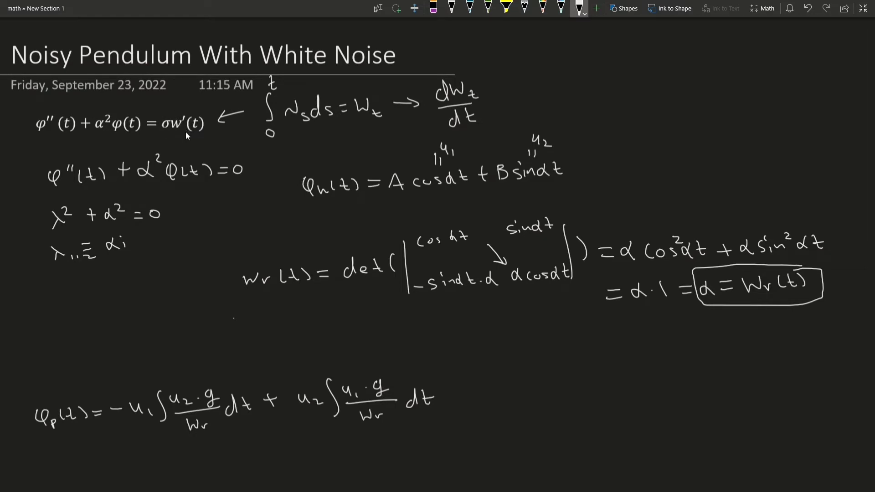
scroll(185, 131, down, 5)
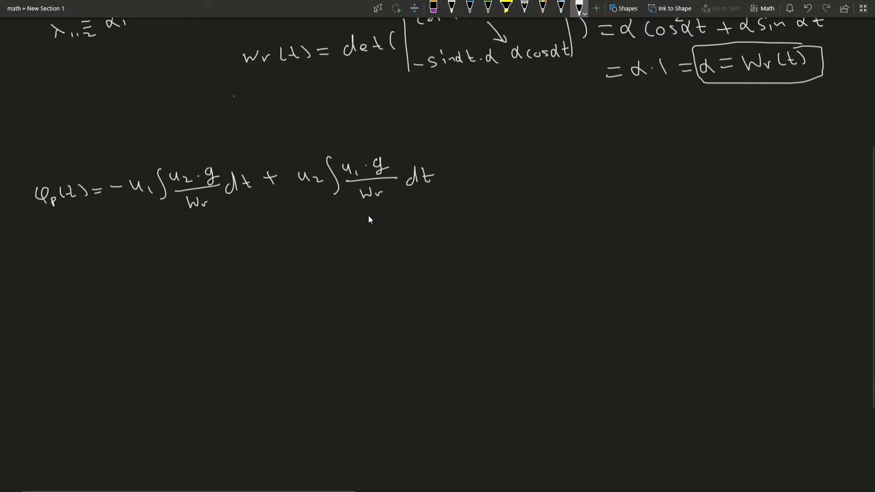
scroll(369, 218, up, 2)
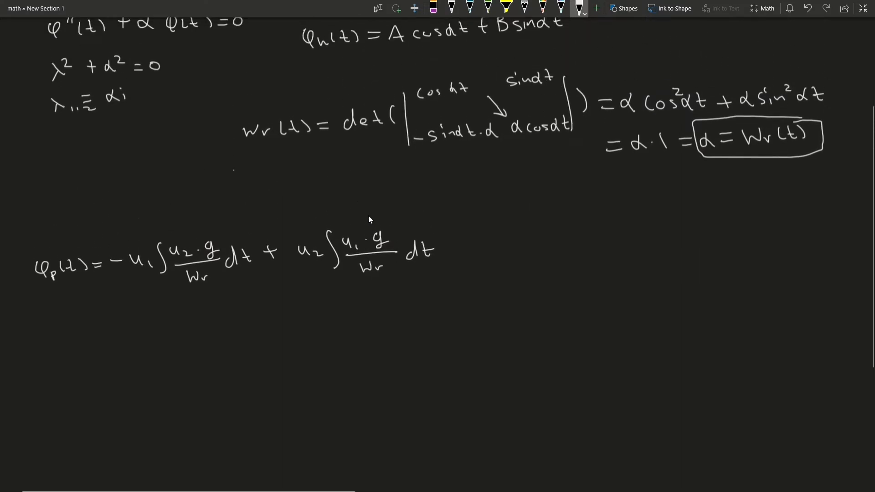
scroll(369, 220, down, 3)
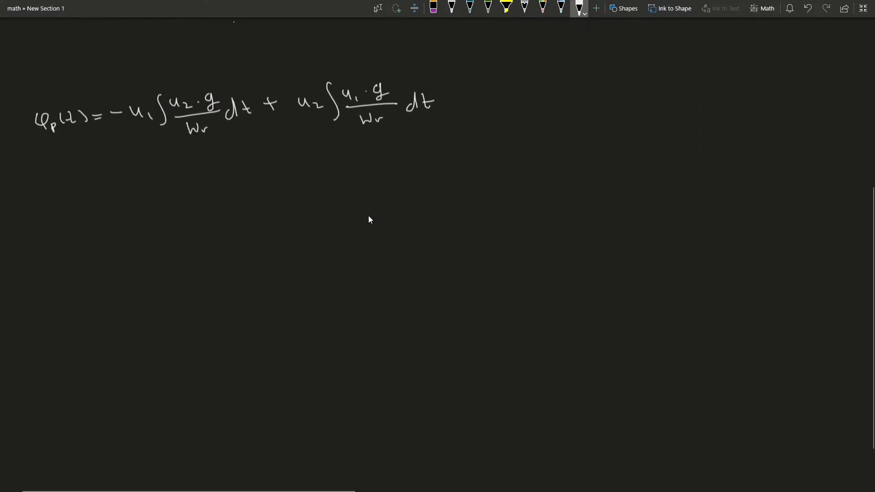
drag(98, 210, 110, 209)
mouse_move(99, 222)
mouse_down()
mouse_move(214, 203)
mouse_move(236, 227)
mouse_up()
mouse_move(244, 188)
mouse_down()
mouse_move(292, 191)
mouse_move(360, 176)
mouse_up()
drag(252, 211, 360, 200)
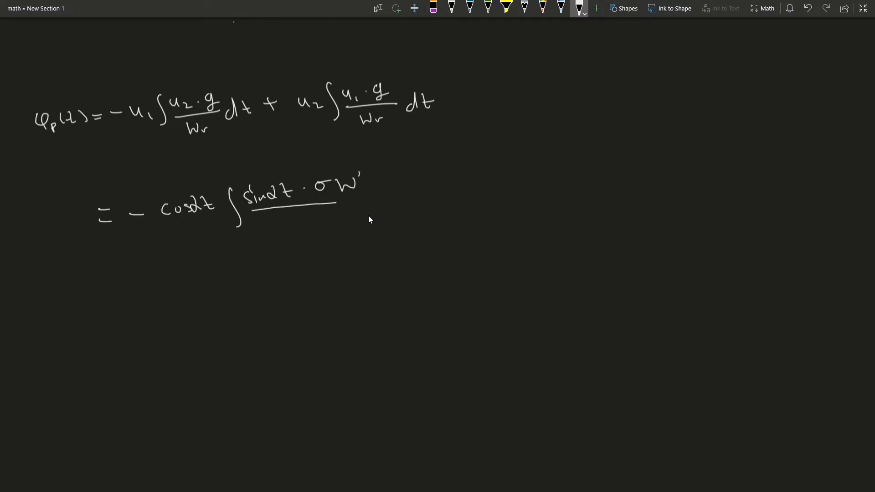
mouse_move(304, 215)
mouse_down()
mouse_move(297, 228)
mouse_move(308, 229)
mouse_up()
- Add the substituted second term + sin αt∫(cos αt·σW'/α)dt
scroll(368, 215, up, 6)
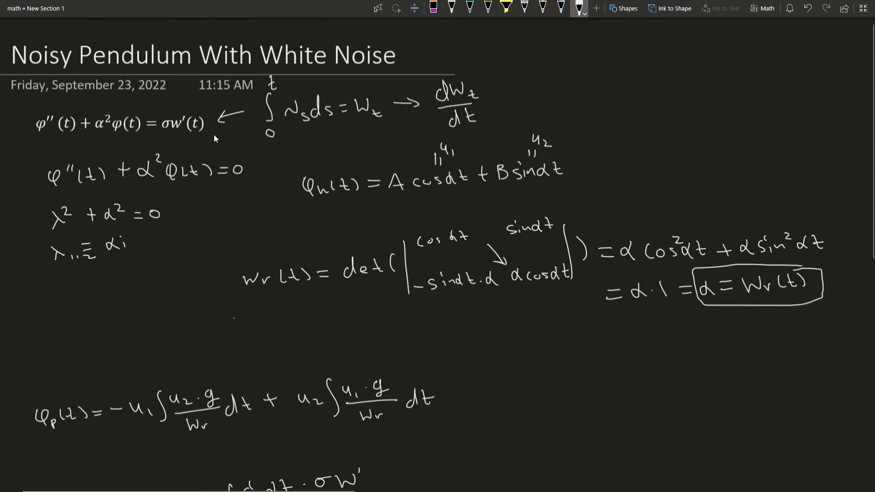
scroll(203, 152, down, 5)
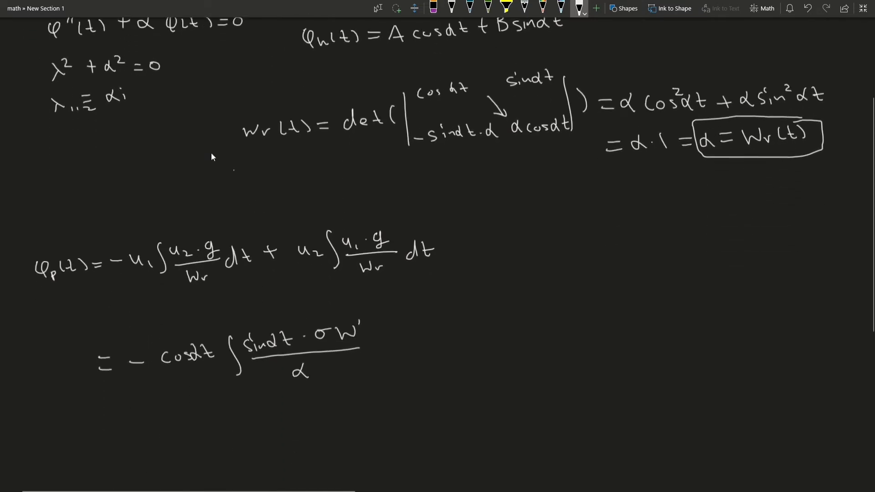
scroll(213, 153, down, 3)
mouse_move(374, 137)
mouse_down()
mouse_move(382, 116)
mouse_move(443, 130)
mouse_move(676, 105)
mouse_up()
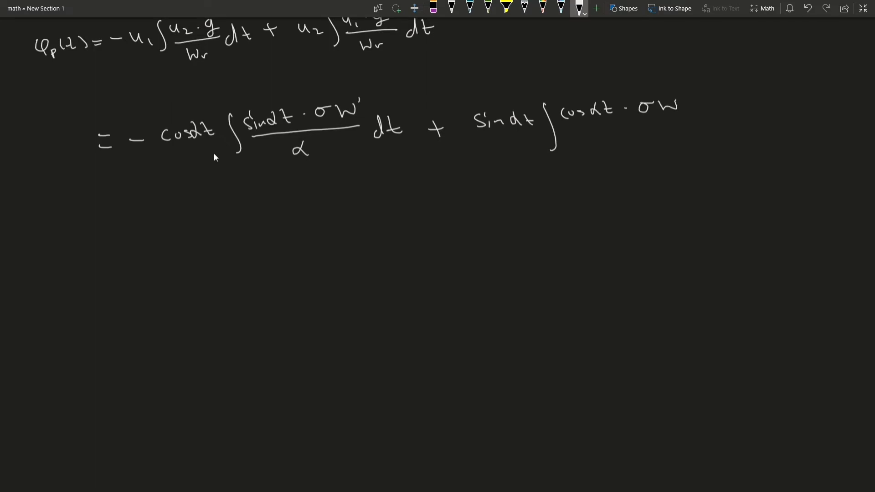
drag(571, 133, 681, 123)
drag(679, 95, 680, 101)
drag(619, 146, 631, 155)
drag(697, 133, 723, 128)
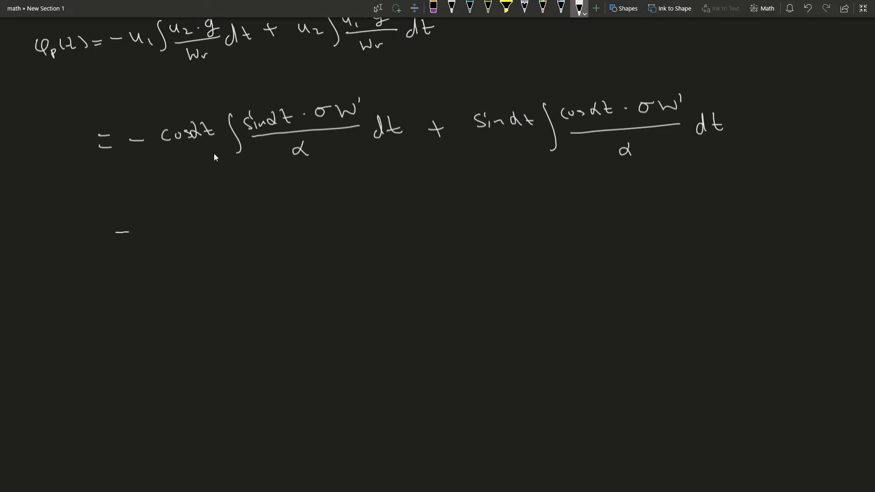
- Turn the dash into an equals sign on the σ/α-factored φp line, then scroll to the dW_s integral version
drag(116, 241, 131, 241)
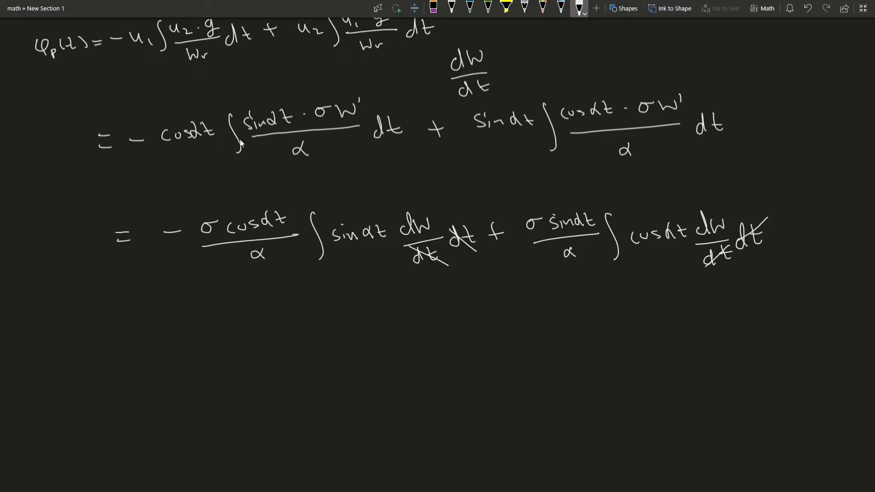
scroll(250, 150, down, 4)
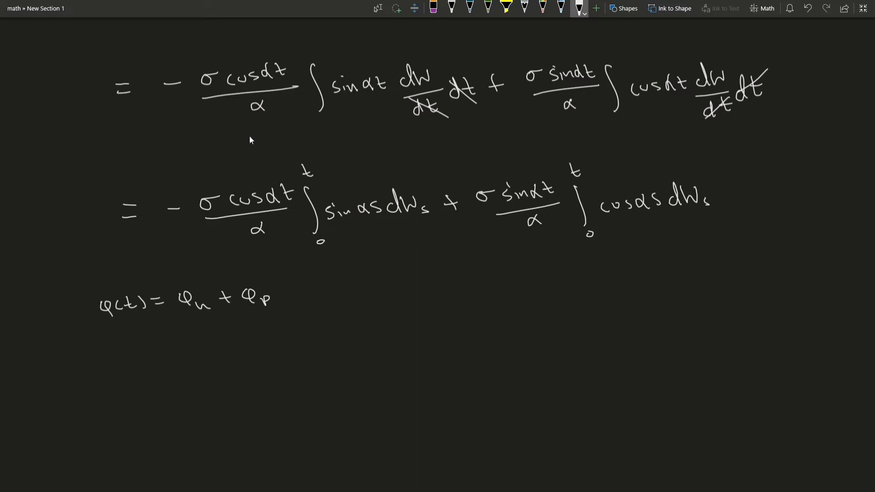
- Scroll down to the typeset φ(t) = cos αt(A − σ/α∫…) + sin αt(B + σ/α∫…) equation
scroll(250, 146, down, 5)
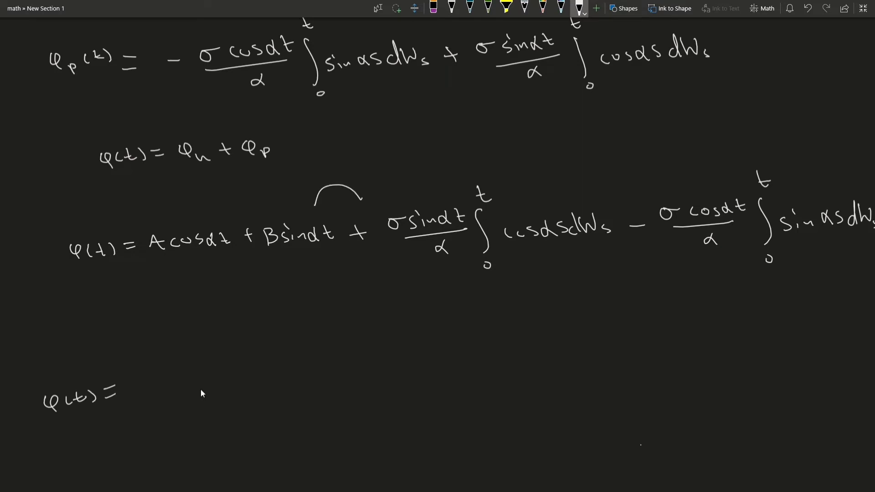
scroll(225, 388, down, 3)
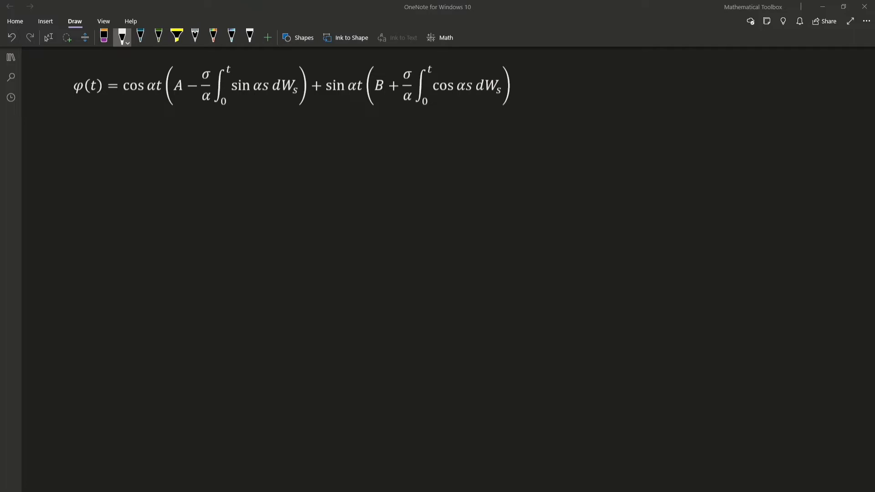
- Return to the white pen and draw an arrow pointing up at φ(t)
key(Escape)
click(122, 37)
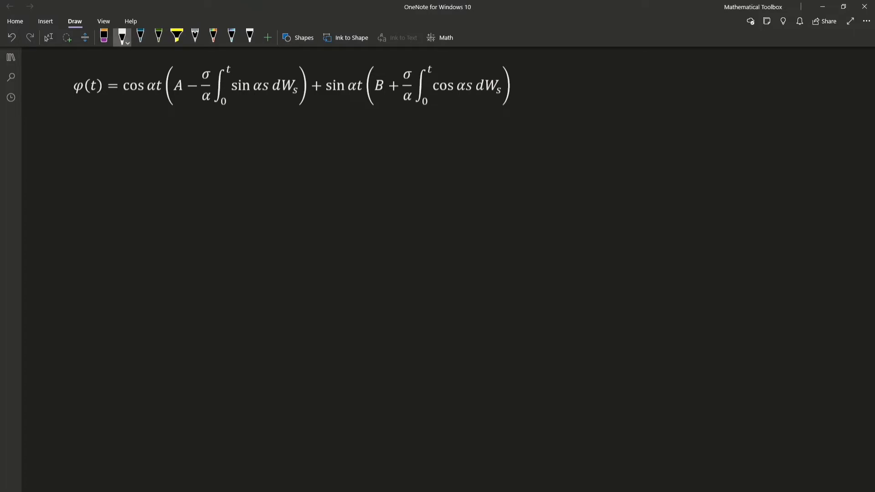
drag(91, 113, 91, 100)
mouse_move(85, 107)
mouse_down()
mouse_move(92, 98)
mouse_move(97, 107)
mouse_up()
- Underbrace the sin αs and cos αs integral terms and label them V₁ and V₂
mouse_move(241, 130)
mouse_down()
mouse_move(241, 111)
mouse_move(263, 129)
mouse_up()
drag(265, 130, 268, 137)
mouse_move(446, 123)
mouse_down()
mouse_move(445, 111)
mouse_move(459, 145)
mouse_up()
drag(403, 103, 497, 105)
mouse_move(202, 102)
mouse_down()
mouse_move(239, 94)
mouse_move(273, 106)
mouse_move(321, 102)
mouse_up()
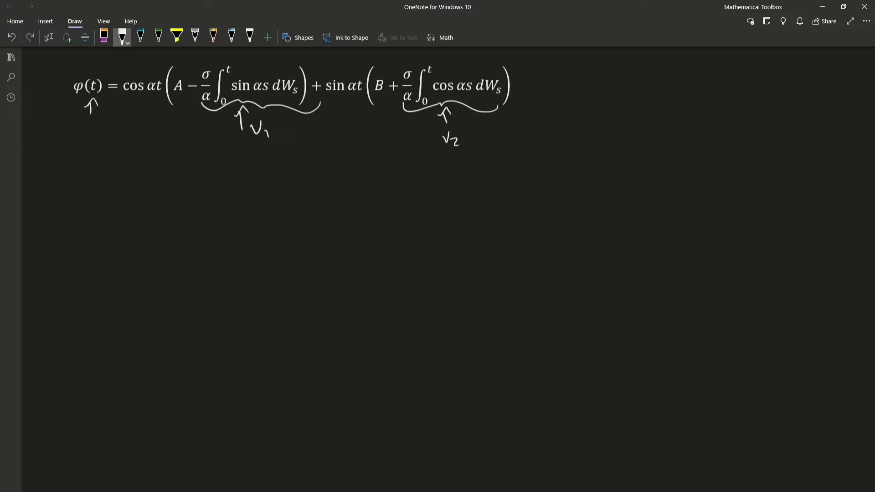
- Write V₁ = −σ/α ∫₀ᵗ sin αs dWs below the equation
mouse_move(55, 184)
mouse_down()
mouse_move(65, 183)
mouse_move(76, 202)
mouse_up()
drag(86, 187, 119, 184)
mouse_move(146, 173)
mouse_down()
mouse_move(129, 177)
mouse_move(135, 204)
mouse_up()
drag(160, 174, 165, 209)
drag(167, 222, 163, 223)
drag(163, 151, 164, 164)
drag(179, 191, 248, 170)
mouse_move(247, 175)
mouse_down()
mouse_move(276, 189)
mouse_move(306, 187)
mouse_up()
mouse_move(318, 172)
mouse_down()
mouse_move(347, 185)
mouse_move(368, 179)
mouse_up()
mouse_move(358, 172)
mouse_down()
mouse_move(388, 160)
mouse_move(408, 171)
mouse_up()
- Write V₂ = σ/α ∫₀ᵗ cos αs dWs beside the V₁ definition
drag(415, 180, 414, 190)
mouse_move(440, 160)
mouse_down()
mouse_move(436, 198)
mouse_move(440, 150)
mouse_up()
mouse_move(454, 175)
mouse_down()
mouse_move(492, 181)
mouse_move(509, 156)
mouse_up()
drag(510, 169, 543, 181)
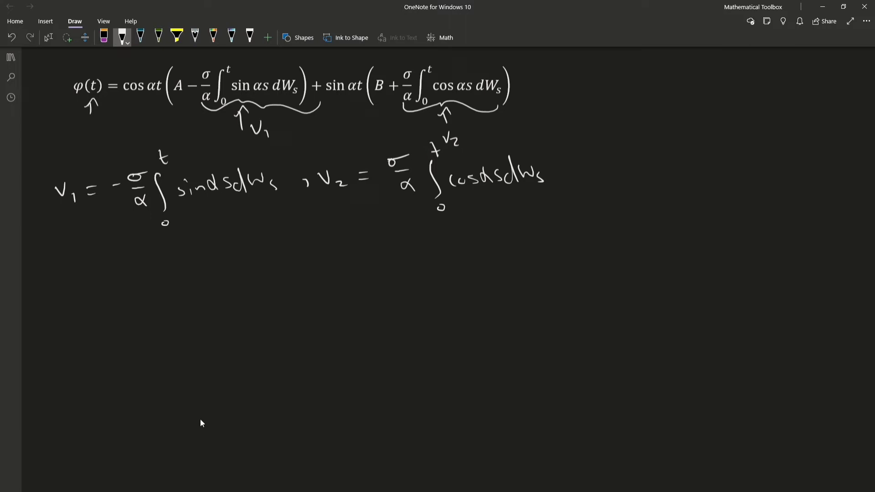
- Begin E[V₁] and E[V₂] below the definitions, adding an arrow at V₂'s cos integrand
mouse_move(72, 280)
mouse_down()
mouse_move(57, 297)
mouse_move(68, 290)
mouse_up()
mouse_move(59, 301)
mouse_down()
mouse_move(83, 275)
mouse_move(93, 294)
mouse_move(104, 279)
mouse_move(119, 292)
mouse_up()
mouse_move(373, 245)
mouse_down()
mouse_move(373, 260)
mouse_move(375, 253)
mouse_move(391, 259)
mouse_move(403, 242)
mouse_move(423, 258)
mouse_up()
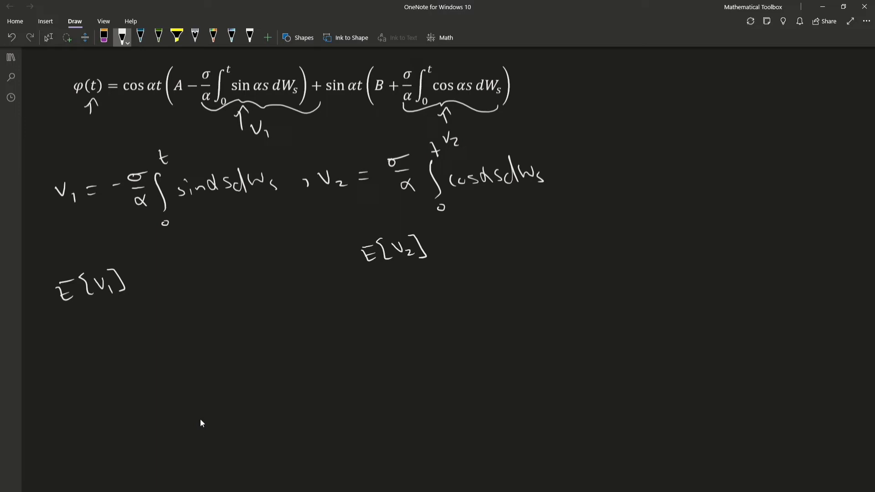
mouse_move(497, 133)
mouse_down()
mouse_move(482, 155)
mouse_move(490, 153)
mouse_up()
- Add a second arrow at V₂'s integral and erase a stray mark over the Zero Mean formula
mouse_move(524, 135)
mouse_down()
mouse_move(526, 151)
mouse_move(533, 146)
mouse_up()
scroll(198, 444, down, 8)
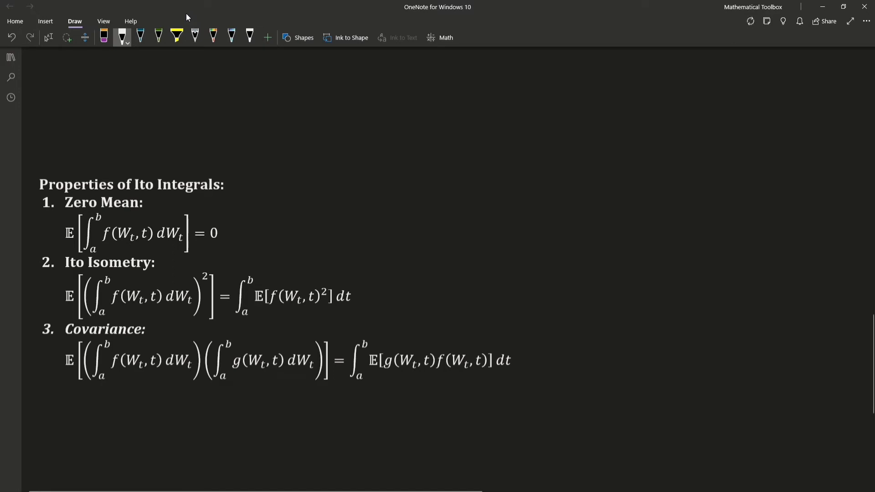
mouse_move(123, 227)
mouse_down()
mouse_move(137, 237)
mouse_move(124, 233)
mouse_up()
click(104, 37)
click(127, 233)
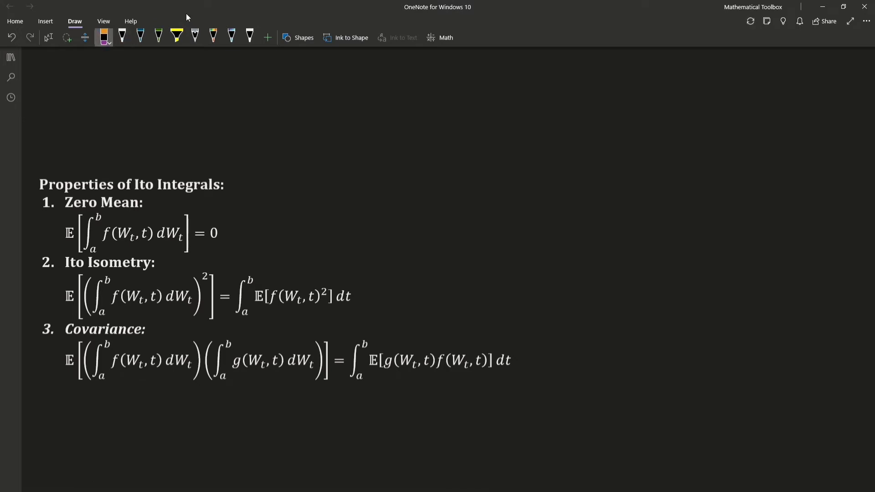
key(alt+d)
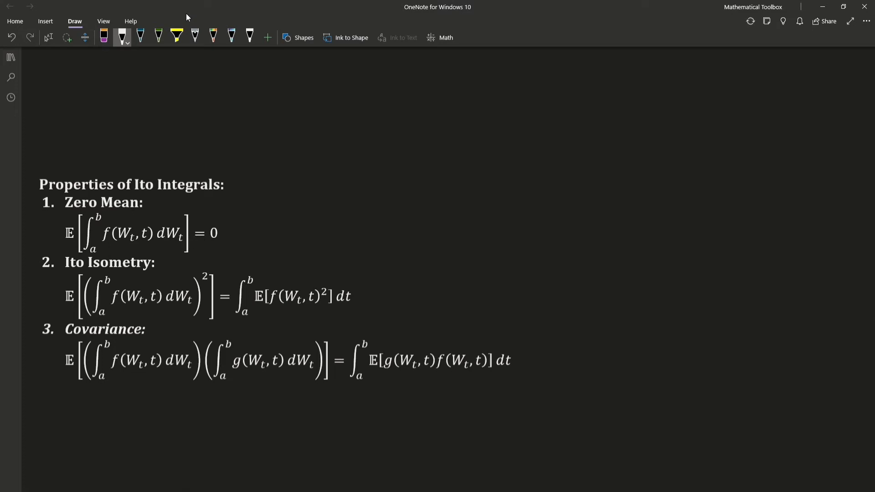
- Write = 0 after both E[V₁] and E[V₂]
scroll(262, 194, up, 8)
scroll(264, 198, down, 2)
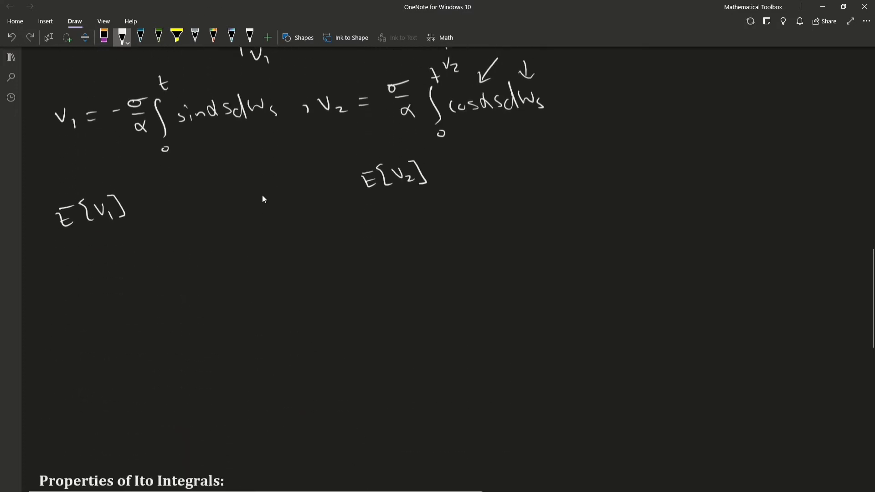
drag(128, 201, 143, 199)
drag(132, 208, 154, 196)
drag(439, 167, 449, 166)
drag(439, 177, 449, 176)
mouse_move(467, 169)
mouse_down()
mouse_move(459, 177)
mouse_move(467, 170)
mouse_up()
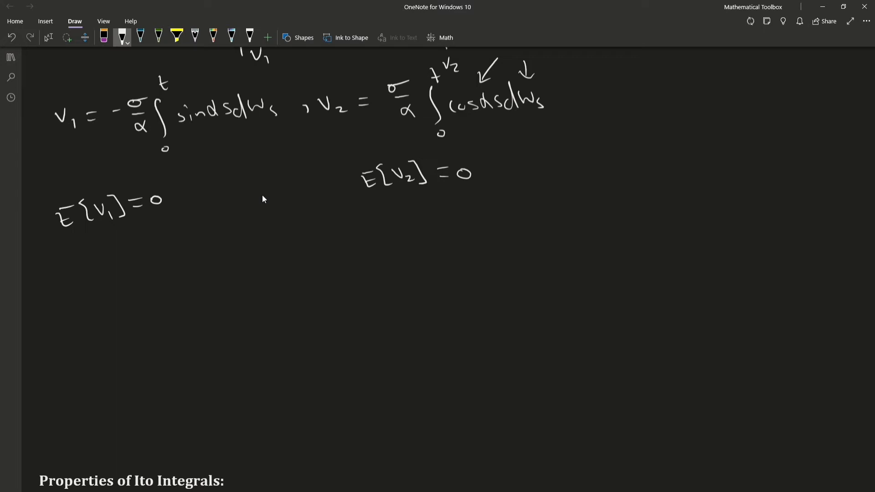
- Write Var(V₁) = E[V₁²] − E[V₁]² below E[V₁] = 0
drag(53, 263, 73, 272)
drag(79, 272, 111, 258)
mouse_move(114, 262)
mouse_down()
mouse_move(124, 272)
mouse_move(147, 259)
mouse_up()
drag(140, 268, 150, 267)
mouse_move(158, 252)
mouse_down()
mouse_move(158, 270)
mouse_move(171, 271)
mouse_move(182, 242)
mouse_move(191, 270)
mouse_move(201, 247)
mouse_up()
mouse_move(209, 243)
mouse_down()
mouse_move(224, 264)
mouse_move(270, 242)
mouse_move(275, 257)
mouse_up()
mouse_move(263, 250)
mouse_down()
mouse_move(281, 256)
mouse_move(296, 240)
mouse_move(303, 256)
mouse_move(326, 234)
mouse_up()
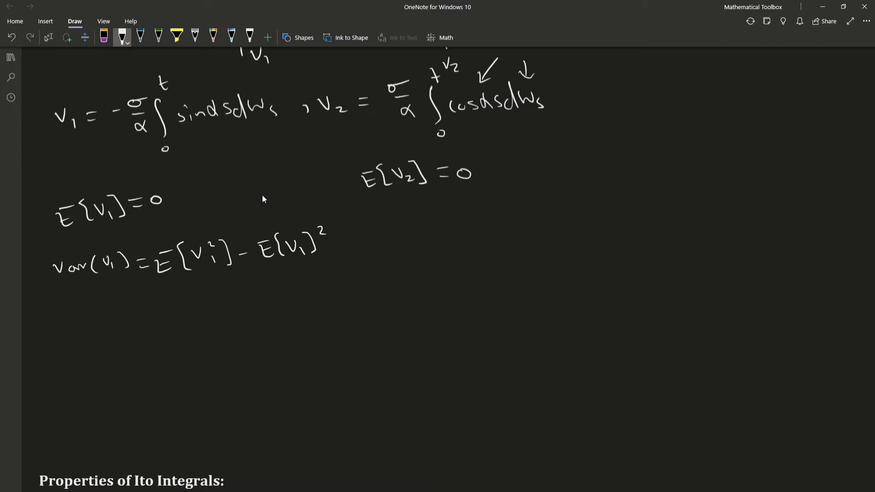
- Cross out the zero E[V₁]² term, brace E[V₁²], and point back to V₁'s definition
drag(267, 255, 322, 232)
mouse_move(159, 241)
mouse_down()
mouse_move(197, 225)
mouse_move(245, 231)
mouse_up()
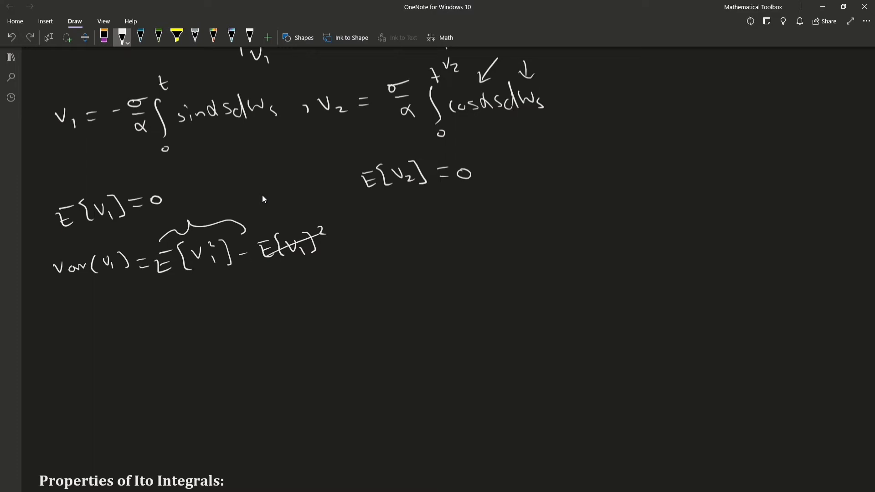
drag(201, 180, 231, 159)
drag(208, 158, 245, 210)
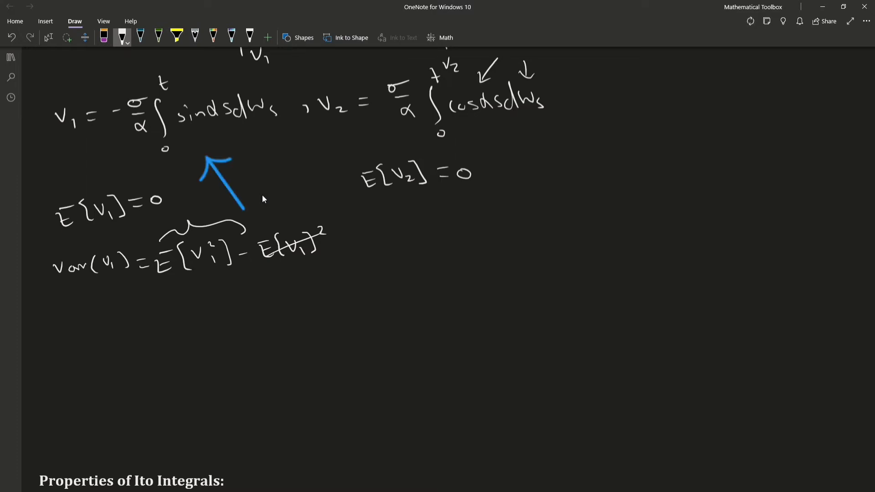
- Continue the line with = E[(−σ/α ∫₀ᵗ sin αs dWs)²]
drag(355, 244, 366, 250)
drag(397, 236, 388, 252)
mouse_move(418, 215)
mouse_down()
mouse_move(416, 261)
mouse_move(419, 246)
mouse_up()
drag(444, 220, 437, 230)
drag(442, 242, 468, 254)
mouse_move(486, 227)
mouse_down()
mouse_move(492, 238)
mouse_move(525, 233)
mouse_up()
drag(526, 232, 582, 235)
drag(583, 201, 592, 210)
drag(596, 202, 610, 244)
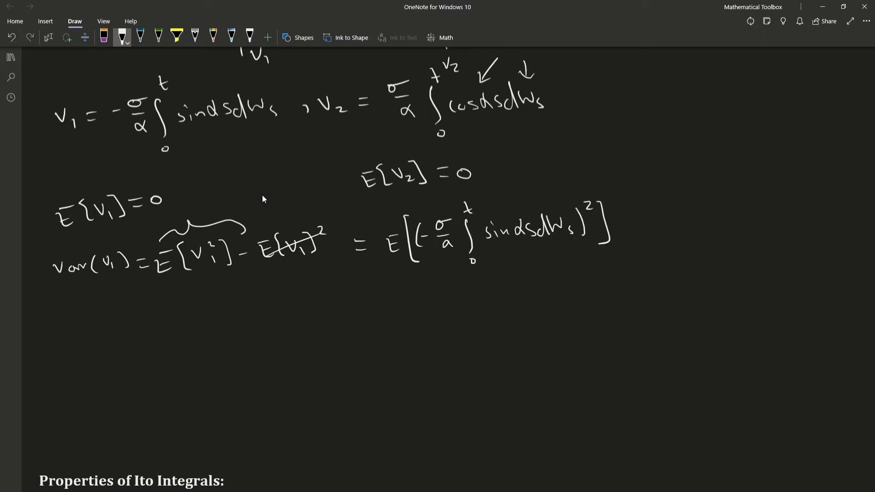
- Mark the Ito Isometry property and the expectation inside its integral with arrows
scroll(263, 196, down, 5)
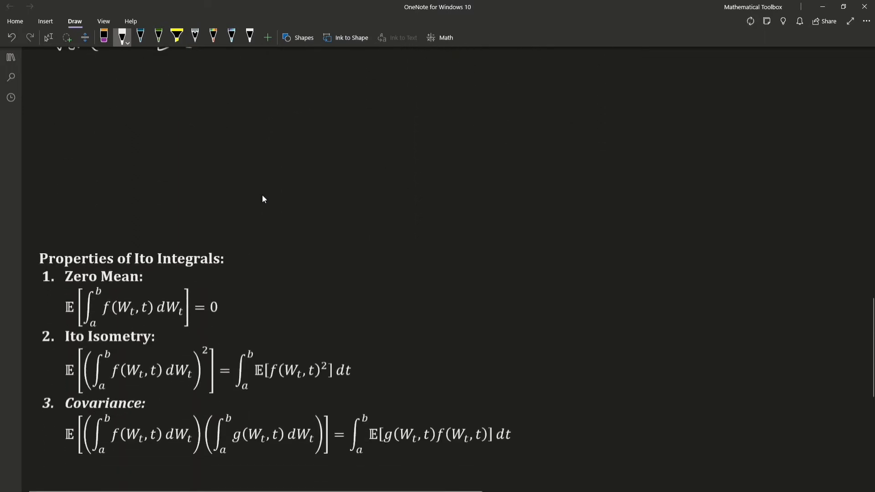
drag(201, 327, 187, 340)
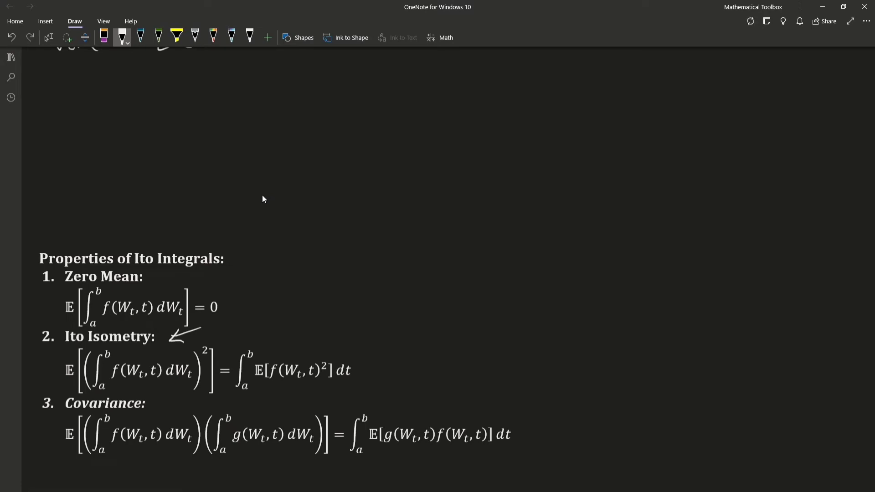
drag(264, 339, 264, 357)
drag(259, 352, 274, 352)
scroll(265, 196, up, 3)
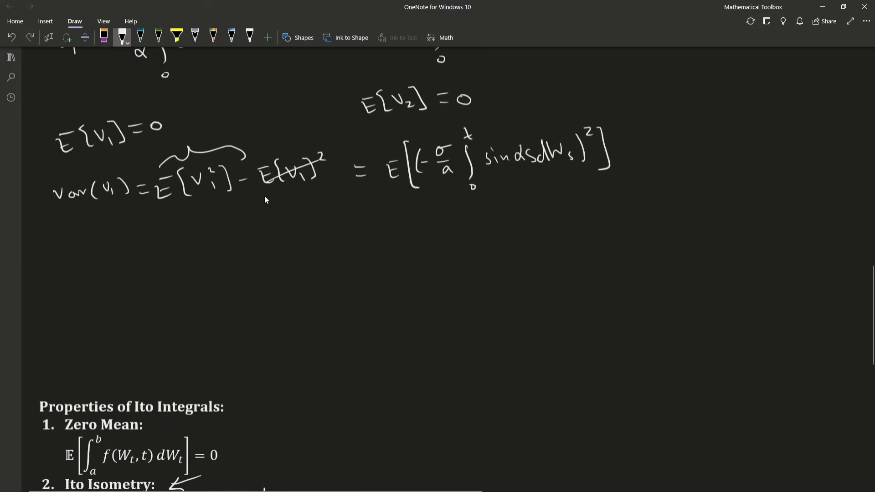
- Write = σ²/α² ∫₀ᵗ sin²αs ds = below Var(V₁)
mouse_move(76, 246)
mouse_down()
mouse_move(88, 245)
mouse_move(87, 256)
mouse_up()
mouse_move(127, 235)
mouse_down()
mouse_move(110, 241)
mouse_move(136, 251)
mouse_up()
drag(130, 263, 122, 272)
drag(164, 239, 160, 273)
drag(165, 281, 166, 285)
drag(160, 216, 178, 262)
drag(193, 253, 208, 258)
drag(208, 239, 215, 244)
mouse_move(231, 248)
mouse_down()
mouse_move(232, 240)
mouse_move(234, 253)
mouse_up()
drag(254, 246, 254, 229)
mouse_move(269, 240)
mouse_down()
mouse_move(260, 253)
mouse_move(304, 235)
mouse_up()
drag(291, 244, 330, 230)
- Finish the line with σ²/α²(t/2 − sin2αt/4α)
drag(329, 241, 353, 240)
drag(352, 248, 342, 257)
drag(387, 223, 382, 253)
drag(404, 214, 405, 229)
mouse_move(405, 241)
mouse_down()
mouse_move(420, 249)
mouse_move(438, 236)
mouse_up()
drag(458, 219, 495, 223)
drag(503, 218, 507, 208)
drag(512, 207, 513, 222)
drag(508, 214, 518, 212)
mouse_move(464, 231)
mouse_down()
mouse_move(512, 226)
mouse_move(486, 248)
mouse_move(507, 248)
mouse_up()
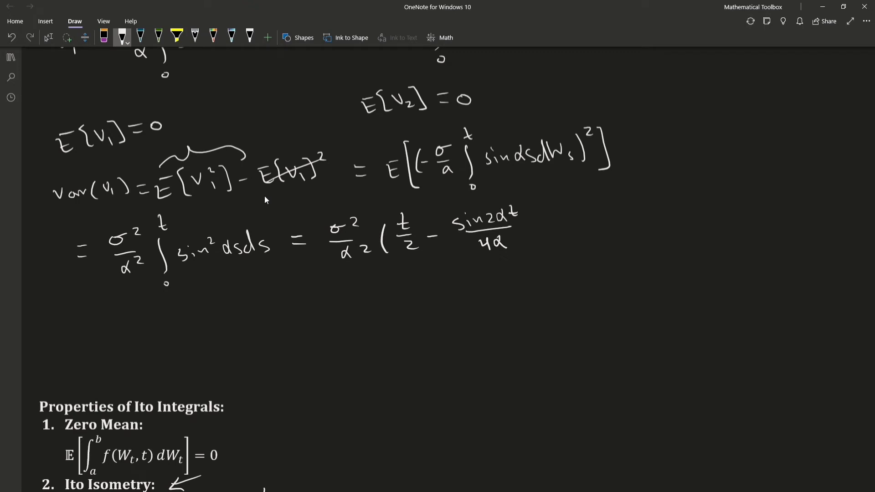
- Close the bracket and label the result Var(V₁)
mouse_move(528, 215)
mouse_down()
mouse_move(532, 239)
mouse_move(553, 226)
mouse_up()
drag(557, 221, 590, 221)
drag(593, 218, 604, 218)
mouse_move(608, 223)
mouse_down()
mouse_move(608, 230)
mouse_move(591, 230)
mouse_up()
drag(615, 212, 620, 230)
- Start a new line reading Var(V₂) =
drag(49, 336, 58, 337)
drag(64, 341, 75, 342)
mouse_move(92, 329)
mouse_down()
mouse_move(89, 340)
mouse_move(104, 332)
mouse_up()
drag(105, 336, 114, 344)
mouse_move(117, 327)
mouse_down()
mouse_move(124, 339)
mouse_move(150, 336)
mouse_up()
drag(140, 344, 154, 344)
- Write E[(σ/α ∫₀ᵗ cos αs dWs)²] on the Var(V₂) line
scroll(265, 196, up, 2)
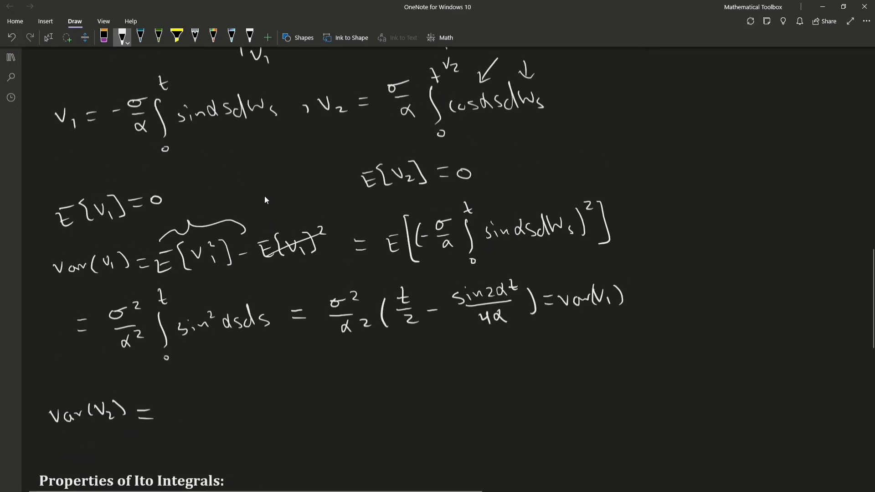
drag(188, 394, 189, 419)
mouse_move(204, 388)
mouse_down()
mouse_move(205, 429)
mouse_move(213, 419)
mouse_up()
mouse_move(240, 390)
mouse_down()
mouse_move(223, 404)
mouse_move(241, 419)
mouse_up()
drag(259, 390, 255, 423)
drag(261, 429, 260, 430)
drag(258, 370, 256, 383)
drag(278, 402, 297, 404)
mouse_move(313, 397)
mouse_down()
mouse_move(306, 404)
mouse_move(325, 406)
mouse_up()
drag(327, 387, 349, 403)
drag(353, 397, 365, 409)
mouse_move(367, 379)
mouse_down()
mouse_move(375, 417)
mouse_move(397, 393)
mouse_up()
- Continue with the ∫₀ᵗ cos²αs ds integral followed by an equals sign
drag(384, 401, 402, 401)
mouse_move(432, 381)
mouse_down()
mouse_move(421, 387)
mouse_move(449, 380)
mouse_up()
drag(422, 396, 448, 392)
drag(448, 402, 437, 414)
scroll(265, 195, down, 5)
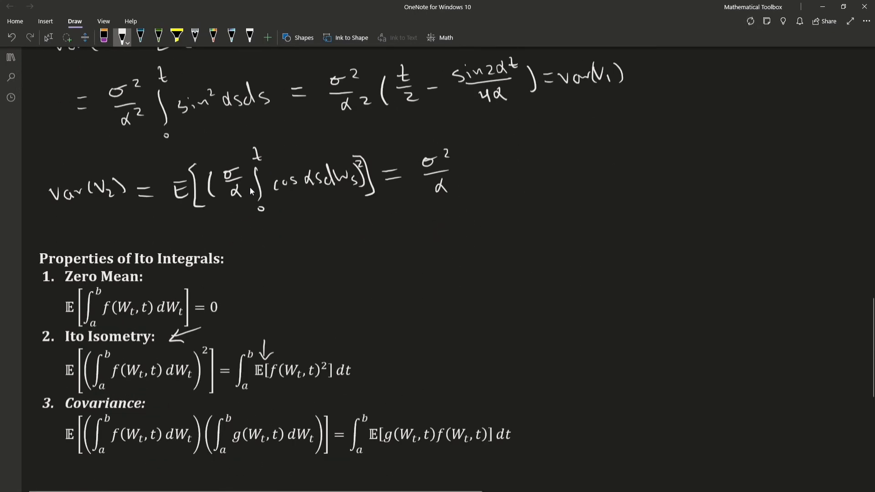
scroll(383, 219, up, 2)
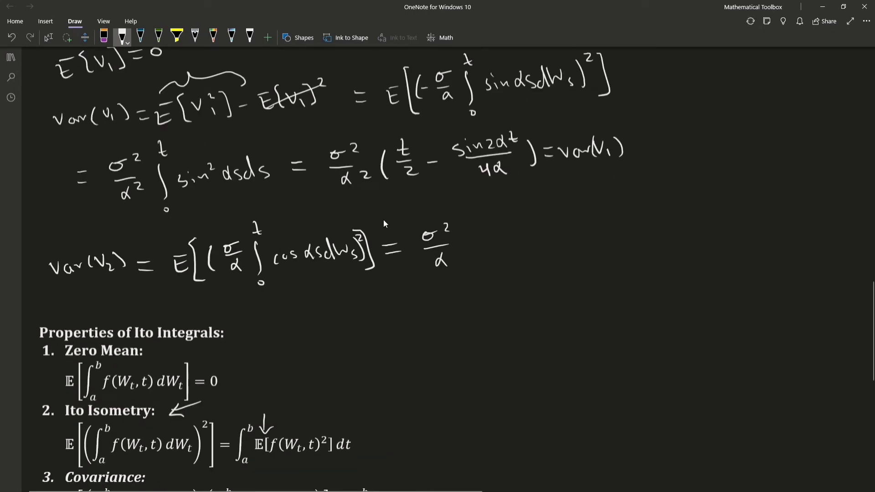
drag(469, 227, 477, 264)
drag(477, 270, 477, 274)
drag(468, 206, 492, 251)
drag(507, 242, 531, 250)
drag(542, 235, 532, 246)
mouse_move(563, 225)
mouse_down()
mouse_move(551, 249)
mouse_move(606, 236)
mouse_up()
drag(592, 244, 628, 232)
- Write σ²/α²(t/2 + sin2αt/4α) and label it Var(V₂)
mouse_move(623, 242)
mouse_down()
mouse_move(650, 241)
mouse_move(663, 254)
mouse_up()
mouse_move(677, 224)
mouse_down()
mouse_move(674, 251)
mouse_move(705, 250)
mouse_up()
drag(715, 232, 774, 218)
drag(778, 214, 802, 211)
drag(735, 234, 796, 233)
mouse_move(766, 242)
mouse_down()
mouse_move(769, 256)
mouse_move(776, 252)
mouse_up()
drag(807, 220, 810, 249)
drag(737, 279, 749, 278)
drag(755, 272, 770, 273)
mouse_move(774, 278)
mouse_down()
mouse_move(839, 280)
mouse_move(796, 274)
mouse_up()
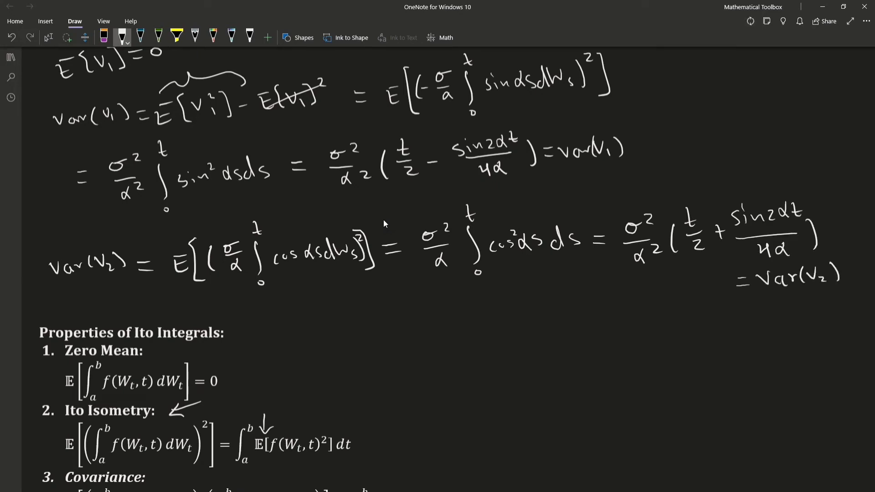
- Underline the Var(V₁) expectation and draw boxes around both variance results
drag(313, 138, 314, 142)
drag(315, 133, 591, 112)
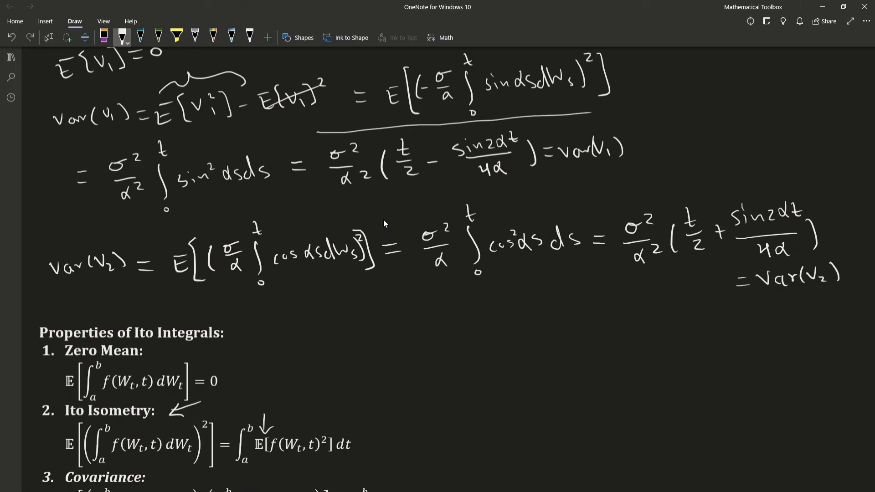
mouse_move(313, 136)
mouse_down()
mouse_move(464, 189)
mouse_move(640, 161)
mouse_move(590, 118)
mouse_up()
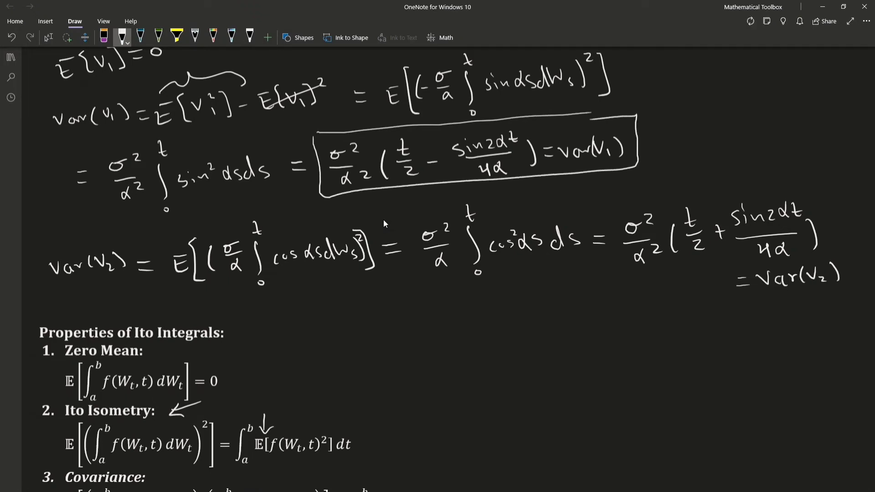
mouse_move(608, 205)
mouse_down()
mouse_move(790, 182)
mouse_move(838, 270)
mouse_move(754, 301)
mouse_move(616, 299)
mouse_move(613, 209)
mouse_up()
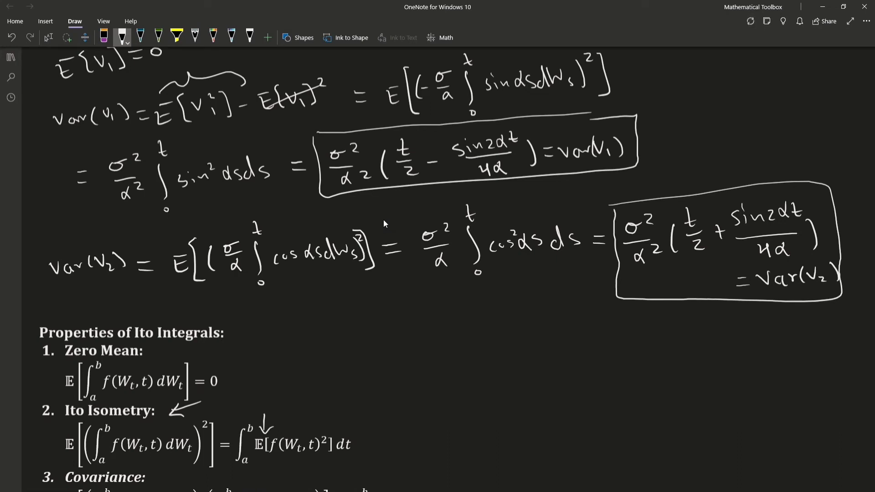
- Write Cov(V1,V2) = E[V1·V2] − E[V1]E[V2], cross out the zero mean terms, and brace E[V1·V2]
scroll(427, 219, down, 7)
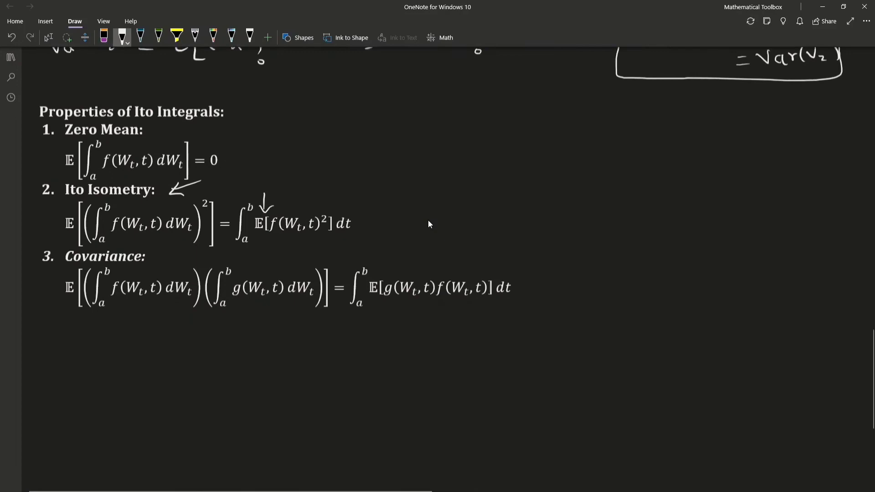
scroll(438, 232, down, 2)
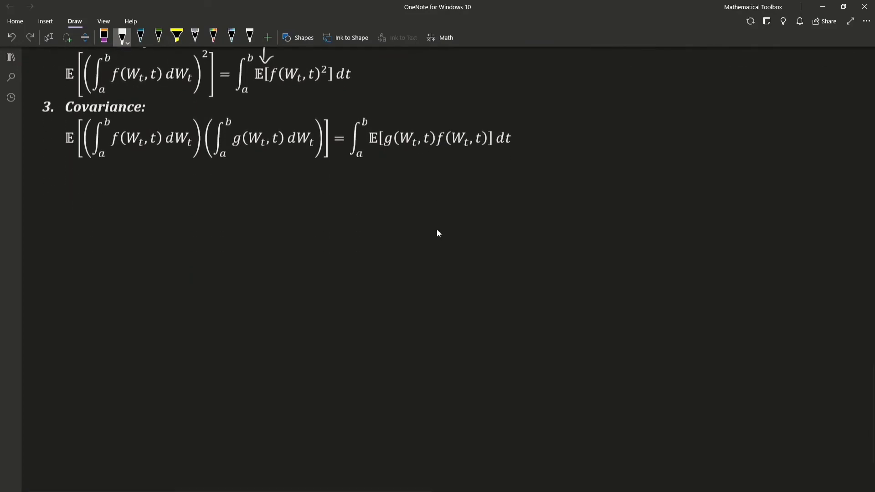
mouse_move(53, 220)
mouse_down()
mouse_move(51, 232)
mouse_move(96, 220)
mouse_move(157, 224)
mouse_move(315, 211)
mouse_move(353, 189)
mouse_move(385, 212)
mouse_up()
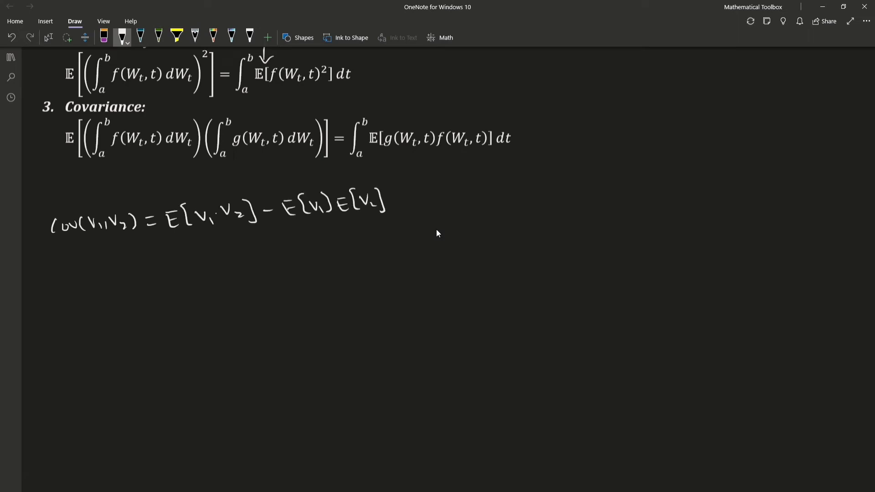
drag(324, 184, 295, 214)
drag(383, 188, 345, 220)
mouse_move(158, 204)
mouse_down()
mouse_move(201, 182)
mouse_move(257, 200)
mouse_up()
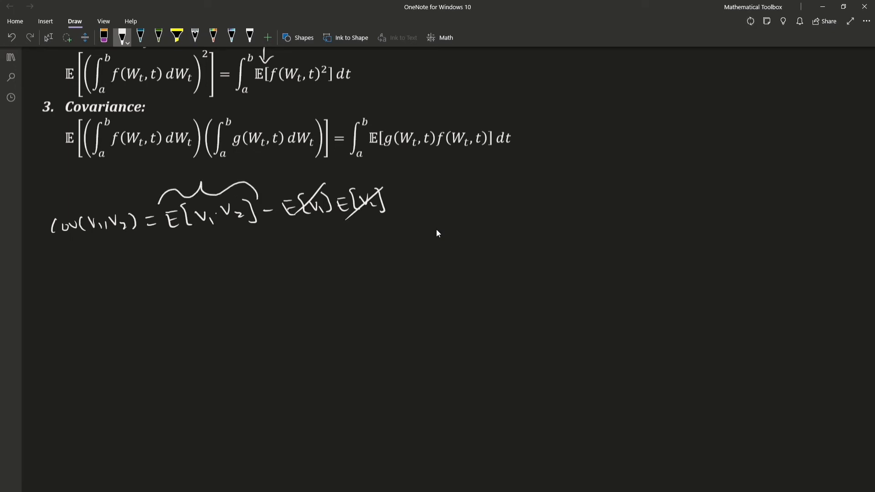
- Begin the next line = E[ with the first factor −σ/α ∫₀ᵗ sin αs dWs
drag(68, 282, 80, 281)
drag(67, 295, 80, 294)
mouse_move(96, 279)
mouse_down()
mouse_move(107, 275)
mouse_move(110, 296)
mouse_up()
mouse_move(119, 257)
mouse_down()
mouse_move(132, 310)
mouse_move(143, 282)
mouse_up()
drag(165, 267, 155, 273)
mouse_move(153, 280)
mouse_down()
mouse_move(168, 279)
mouse_move(174, 298)
mouse_up()
mouse_move(187, 263)
mouse_down()
mouse_move(182, 302)
mouse_move(226, 278)
mouse_move(285, 279)
mouse_up()
- Multiply by the second factor σ/α ∫₀ᵗ sin αs dWs inside the expectation
click(297, 272)
drag(324, 258, 333, 256)
mouse_move(314, 268)
mouse_down()
mouse_move(333, 267)
mouse_move(338, 286)
mouse_up()
drag(356, 253, 345, 287)
mouse_move(341, 243)
mouse_down()
mouse_move(353, 241)
mouse_move(372, 271)
mouse_up()
mouse_move(382, 269)
mouse_down()
mouse_move(411, 256)
mouse_move(412, 268)
mouse_up()
drag(433, 263, 436, 256)
drag(438, 257, 453, 258)
drag(462, 262, 456, 269)
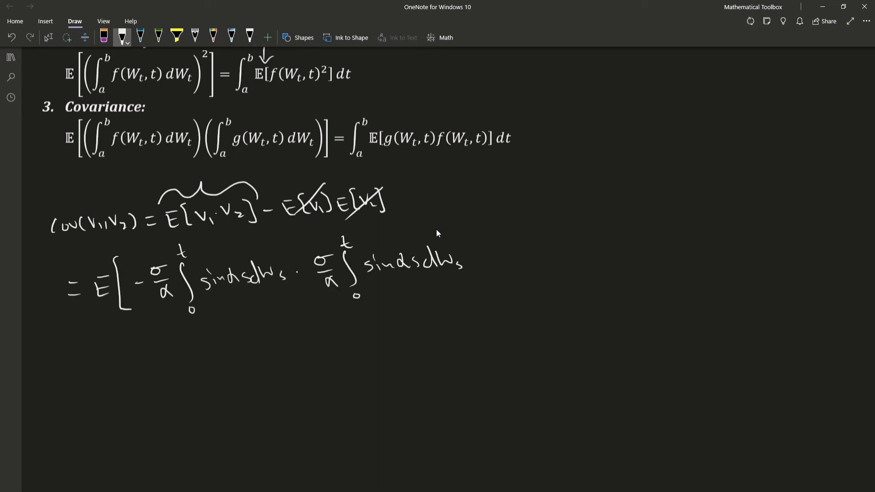
drag(460, 237, 473, 277)
scroll(453, 222, down, 3)
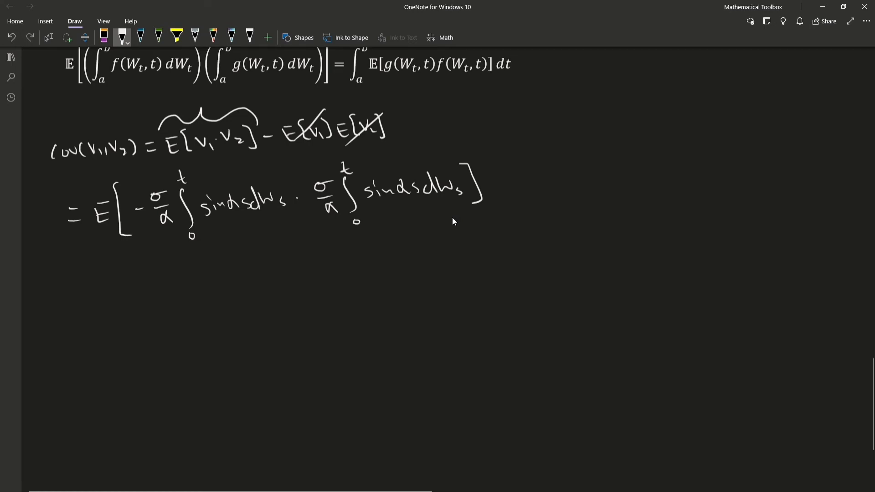
mouse_move(74, 277)
mouse_down()
mouse_move(87, 275)
mouse_move(89, 290)
mouse_up()
scroll(464, 201, up, 1)
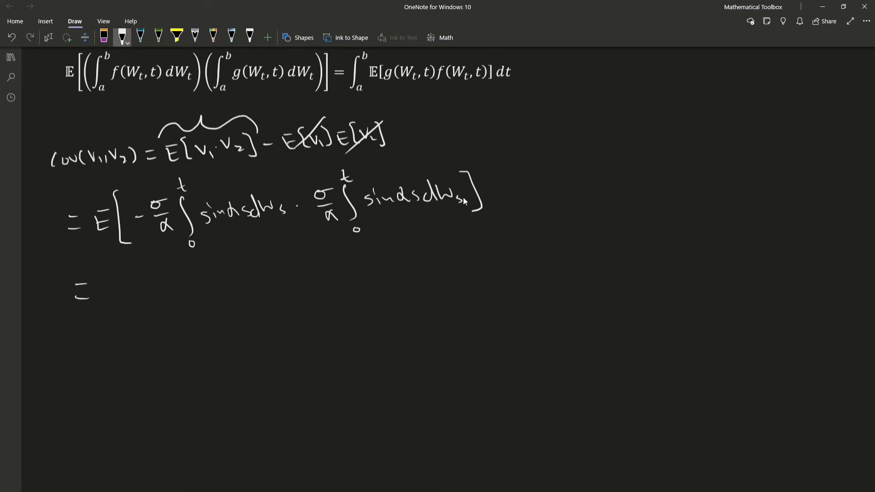
scroll(463, 197, up, 5)
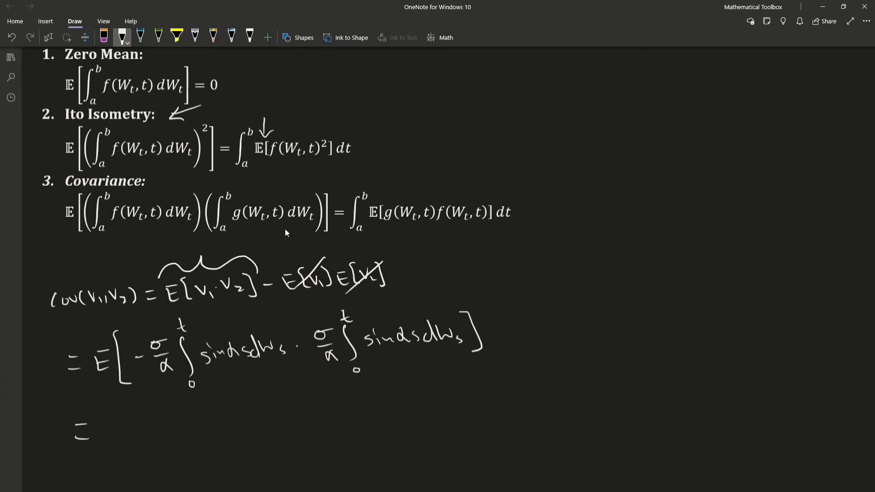
scroll(286, 231, down, 5)
scroll(300, 210, up, 3)
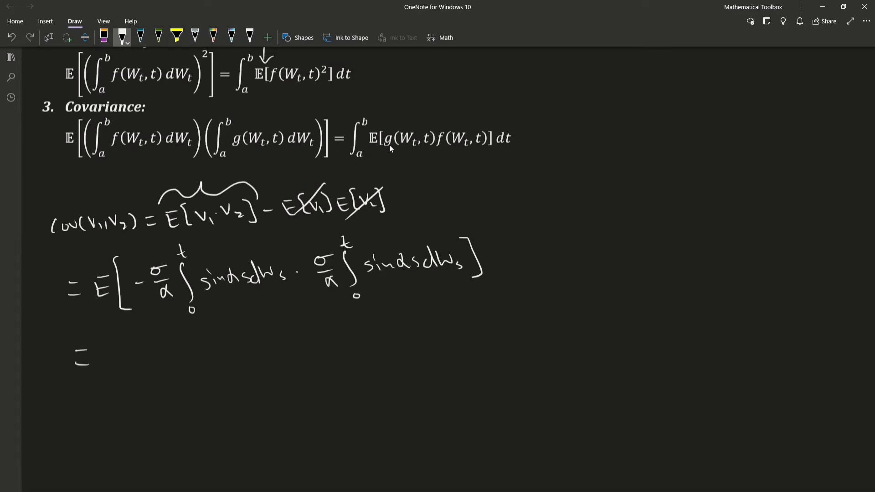
scroll(390, 144, down, 3)
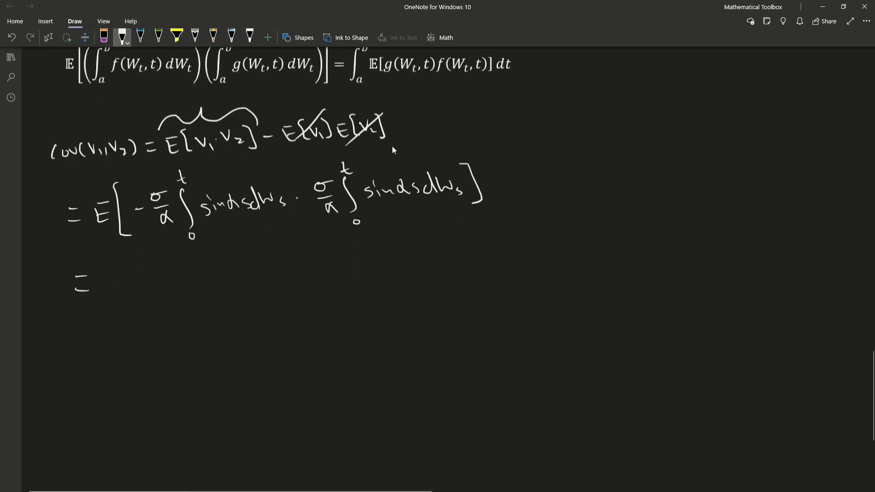
- Write = −σ²/α² ∫₀ᵗ sin αs cos αs ds followed by an equals sign
mouse_move(130, 274)
mouse_down()
mouse_move(157, 266)
mouse_move(187, 310)
mouse_up()
mouse_move(198, 280)
mouse_down()
mouse_move(211, 294)
mouse_move(284, 287)
mouse_up()
drag(305, 279, 310, 266)
mouse_move(322, 270)
mouse_down()
mouse_move(316, 280)
mouse_move(360, 270)
mouse_up()
drag(348, 279, 433, 253)
- Write the evaluated result −σ²/α³ · sin²αt/2
drag(440, 246, 451, 253)
mouse_move(412, 275)
mouse_down()
mouse_move(441, 271)
mouse_move(430, 292)
mouse_up()
mouse_move(440, 274)
mouse_down()
mouse_move(451, 281)
mouse_move(440, 285)
mouse_up()
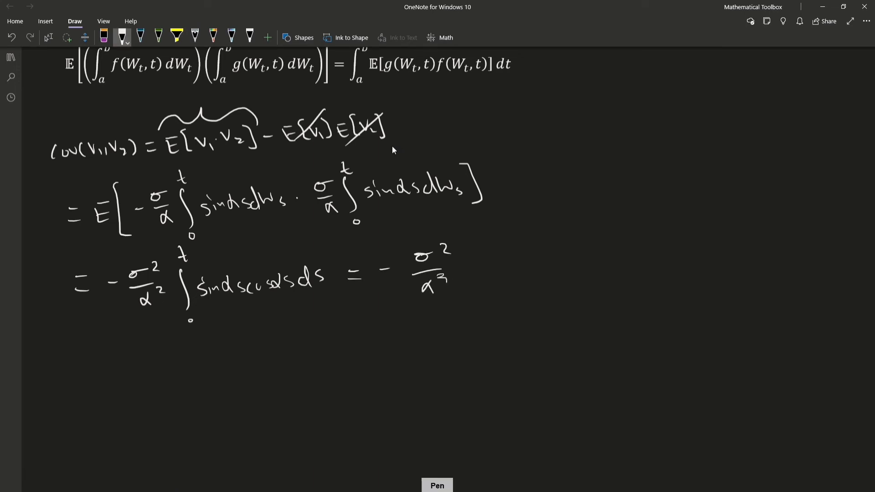
mouse_move(479, 252)
mouse_down()
mouse_move(470, 263)
mouse_move(502, 255)
mouse_up()
drag(502, 239, 507, 245)
mouse_move(529, 241)
mouse_down()
mouse_move(520, 248)
mouse_move(547, 246)
mouse_up()
drag(472, 275, 549, 268)
drag(516, 283, 530, 291)
- Label the result as = cov(V1,V2)
mouse_move(580, 250)
mouse_down()
mouse_move(595, 248)
mouse_move(595, 262)
mouse_up()
drag(637, 240, 637, 251)
drag(646, 243, 663, 237)
drag(668, 237, 678, 233)
mouse_move(688, 235)
mouse_down()
mouse_move(684, 247)
mouse_move(703, 238)
mouse_up()
drag(706, 241, 712, 246)
drag(715, 232, 736, 245)
drag(743, 226, 752, 244)
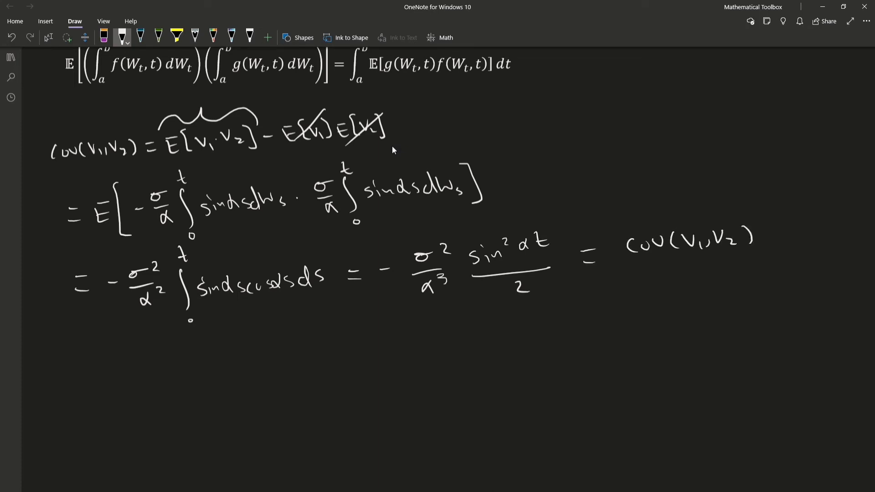
- Draw a box around the covariance result
drag(368, 236, 736, 202)
mouse_move(364, 243)
mouse_down()
mouse_move(367, 287)
mouse_move(564, 291)
mouse_move(764, 270)
mouse_move(762, 208)
mouse_move(731, 207)
mouse_up()
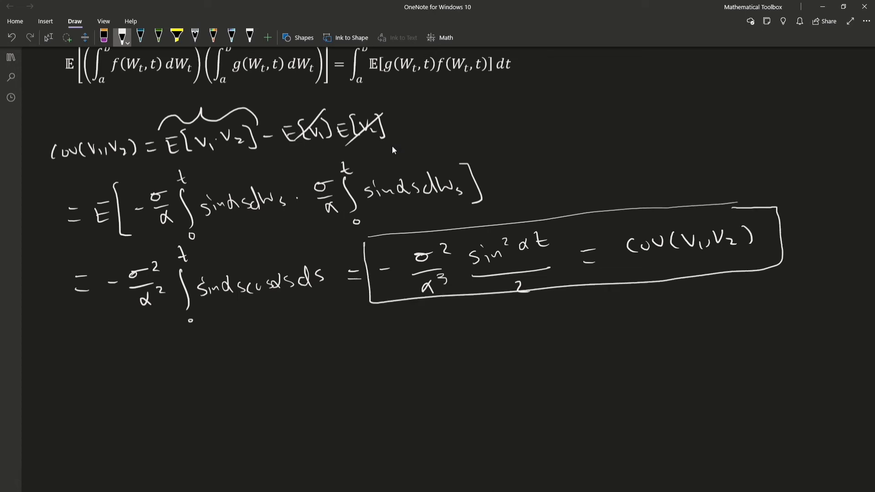
scroll(318, 176, down, 2)
scroll(320, 179, down, 2)
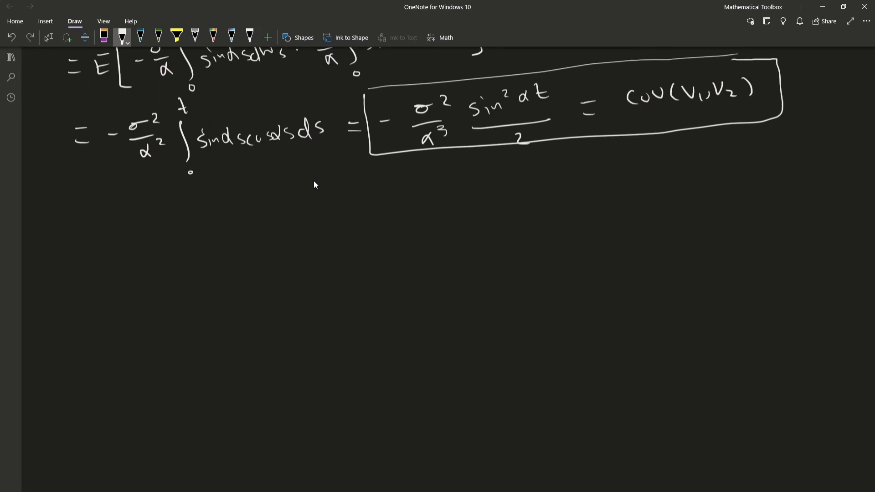
- Write E[φ(t)] = E[ below the boxed covariance, then return to the φ(t) equation above
mouse_move(43, 229)
mouse_down()
mouse_move(60, 228)
mouse_move(56, 248)
mouse_up()
mouse_move(46, 237)
mouse_down()
mouse_move(67, 235)
mouse_move(78, 246)
mouse_move(92, 225)
mouse_up()
mouse_move(88, 221)
mouse_down()
mouse_move(87, 240)
mouse_move(102, 234)
mouse_up()
drag(112, 218, 111, 231)
mouse_move(108, 224)
mouse_down()
mouse_move(125, 232)
mouse_move(141, 216)
mouse_move(136, 238)
mouse_move(170, 222)
mouse_move(172, 229)
mouse_up()
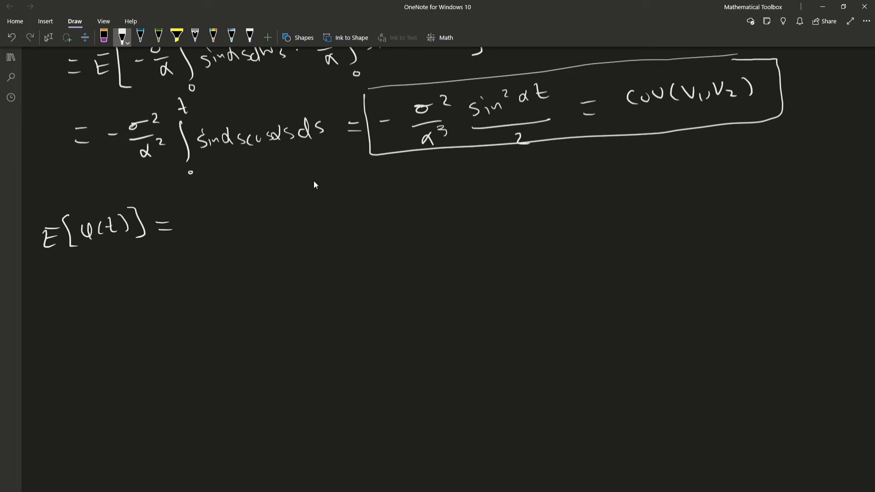
mouse_move(199, 213)
mouse_down()
mouse_move(188, 232)
mouse_move(202, 232)
mouse_up()
mouse_move(192, 227)
mouse_down()
mouse_move(207, 205)
mouse_move(216, 235)
mouse_up()
scroll(314, 180, up, 15)
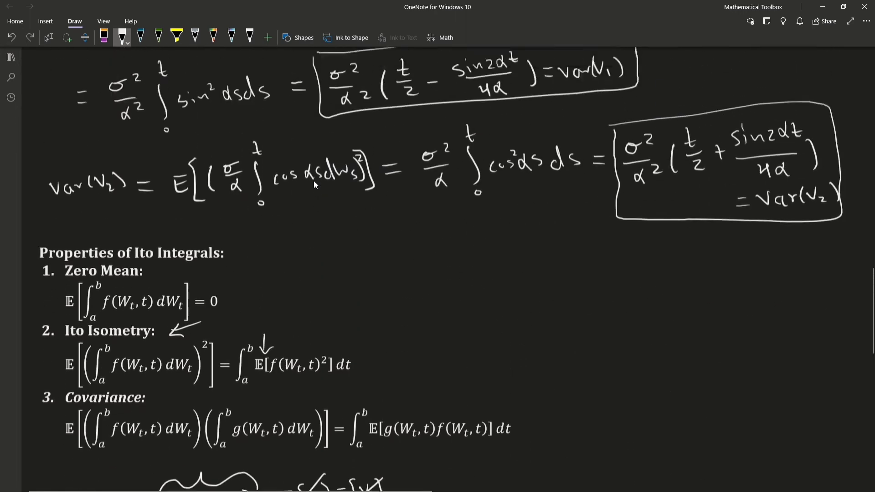
scroll(310, 180, up, 4)
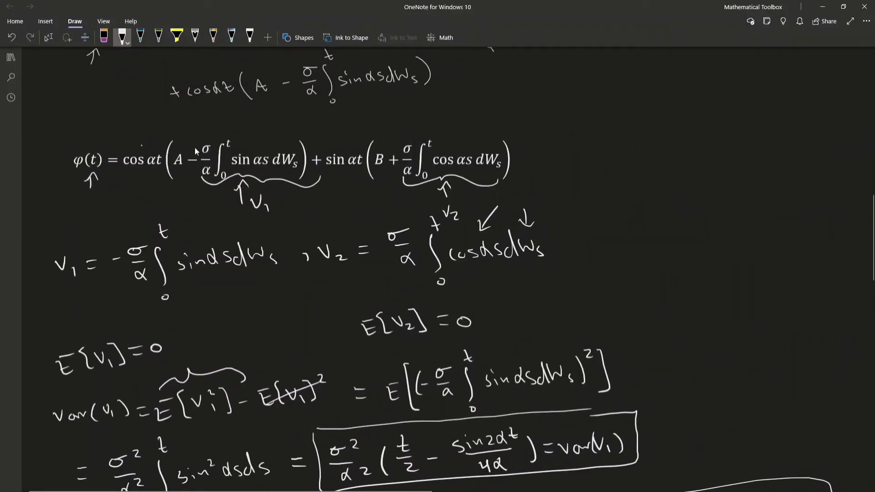
- Copy the typed φ(t) equation, paste it after E[, and close the bracket
click(188, 132)
key(ctrl+c)
scroll(438, 269, down, 20)
key(ctrl+v)
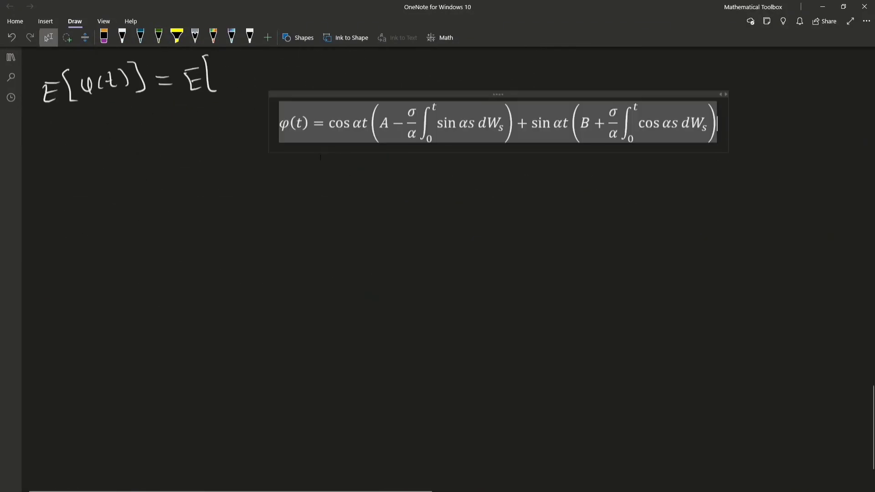
drag(378, 93, 309, 150)
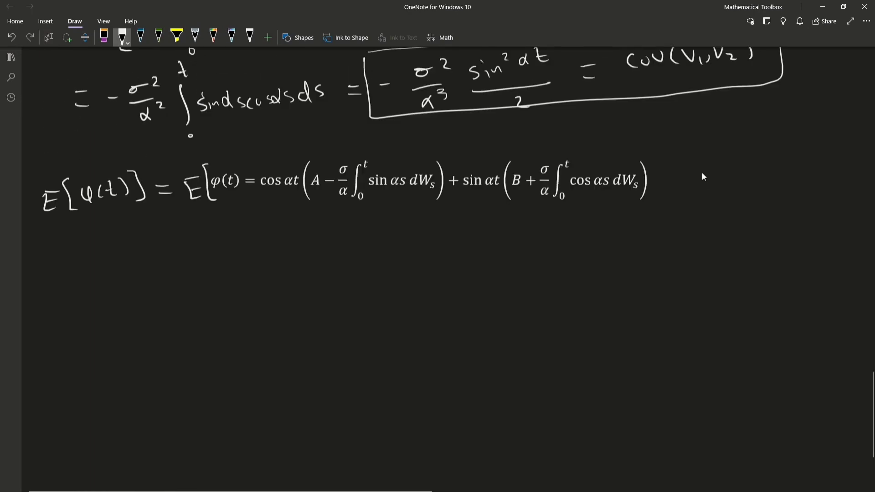
drag(649, 160, 646, 199)
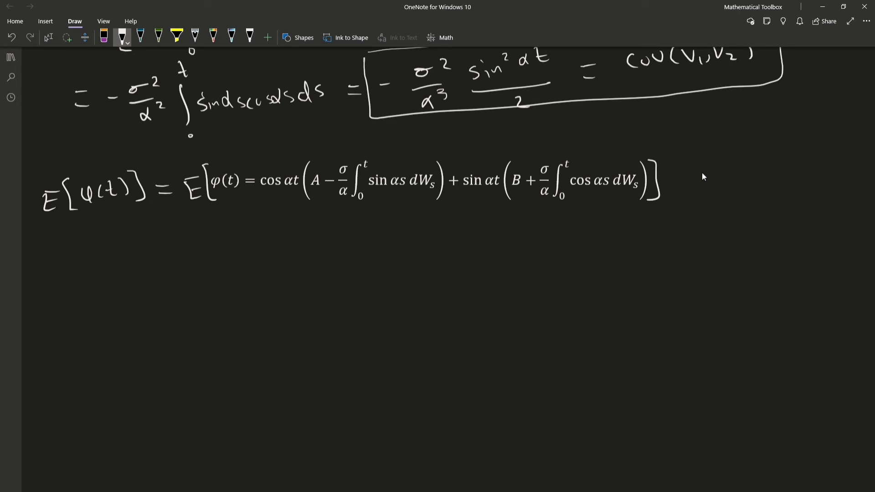
- Start the next line with = E{ and brace both noise integrals as 0
drag(164, 231, 177, 231)
mouse_move(165, 244)
mouse_down()
mouse_move(209, 226)
mouse_move(207, 246)
mouse_up()
drag(220, 217, 225, 246)
mouse_move(344, 159)
mouse_down()
mouse_move(380, 147)
mouse_move(433, 160)
mouse_up()
drag(399, 132, 397, 131)
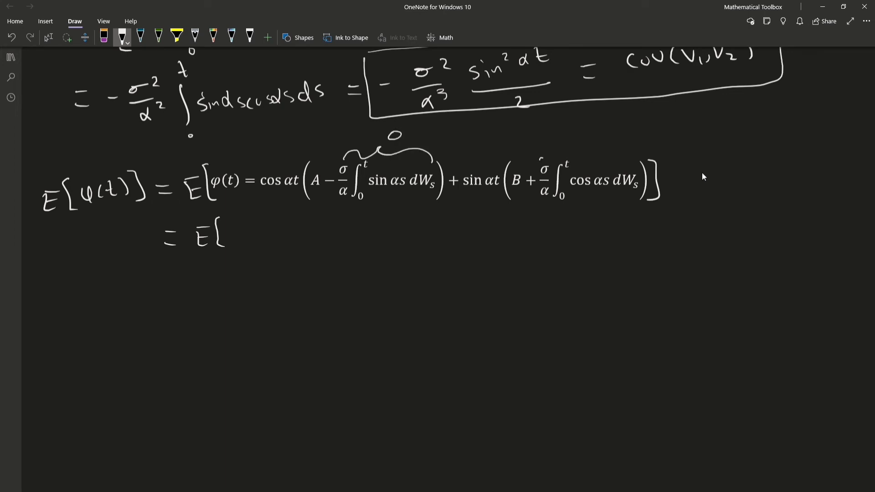
mouse_move(540, 158)
mouse_down()
mouse_move(582, 145)
mouse_move(634, 163)
mouse_up()
drag(576, 121, 578, 122)
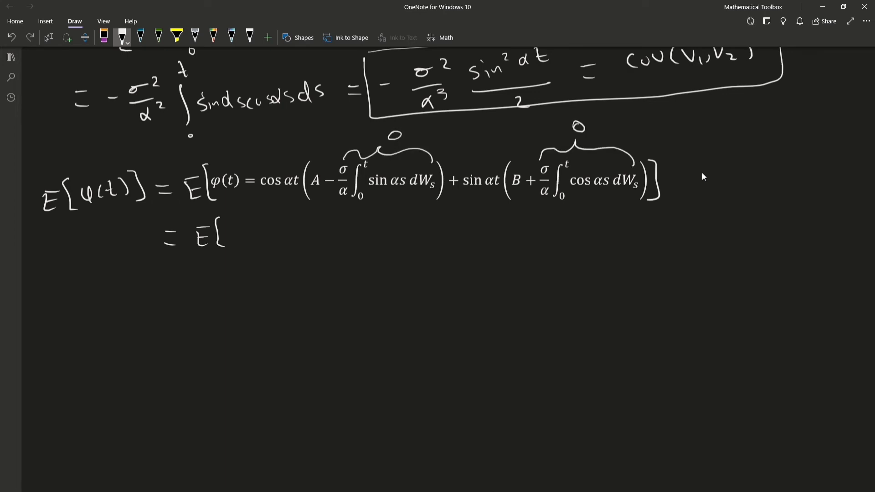
- Complete the expectation of φh(t) and equate it to A cos αt
mouse_move(234, 224)
mouse_down()
mouse_move(262, 246)
mouse_move(285, 231)
mouse_up()
drag(292, 220, 306, 244)
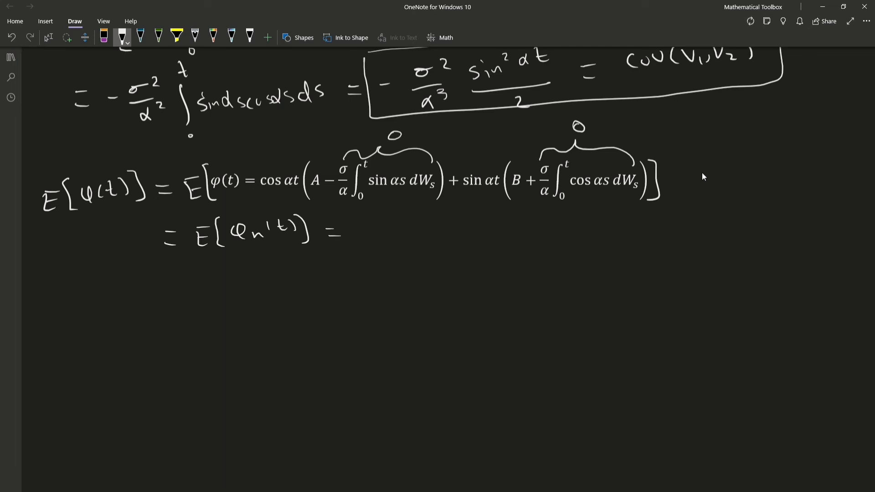
mouse_move(362, 241)
mouse_down()
mouse_move(367, 223)
mouse_move(375, 241)
mouse_up()
drag(363, 234, 375, 234)
mouse_move(390, 229)
mouse_down()
mouse_move(385, 236)
mouse_move(395, 229)
mouse_up()
mouse_move(409, 225)
mouse_down()
mouse_move(403, 234)
mouse_move(433, 231)
mouse_up()
- Finish the mean as + B sin αt = φh(t)
drag(427, 224, 465, 226)
mouse_move(460, 219)
mouse_down()
mouse_move(461, 233)
mouse_move(475, 231)
mouse_up()
mouse_move(474, 216)
mouse_down()
mouse_move(476, 231)
mouse_move(512, 227)
mouse_up()
drag(515, 227, 546, 222)
mouse_move(542, 215)
mouse_down()
mouse_move(582, 220)
mouse_move(607, 214)
mouse_move(600, 226)
mouse_move(620, 227)
mouse_up()
mouse_move(624, 211)
mouse_down()
mouse_move(621, 222)
mouse_move(634, 220)
mouse_up()
drag(629, 214, 643, 223)
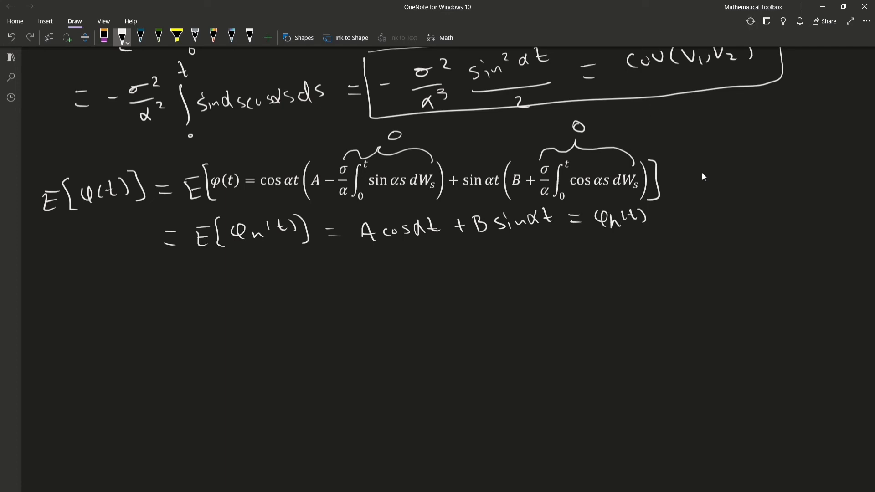
- Write Var(φ(t)) = Var( on a new line
scroll(697, 221, down, 3)
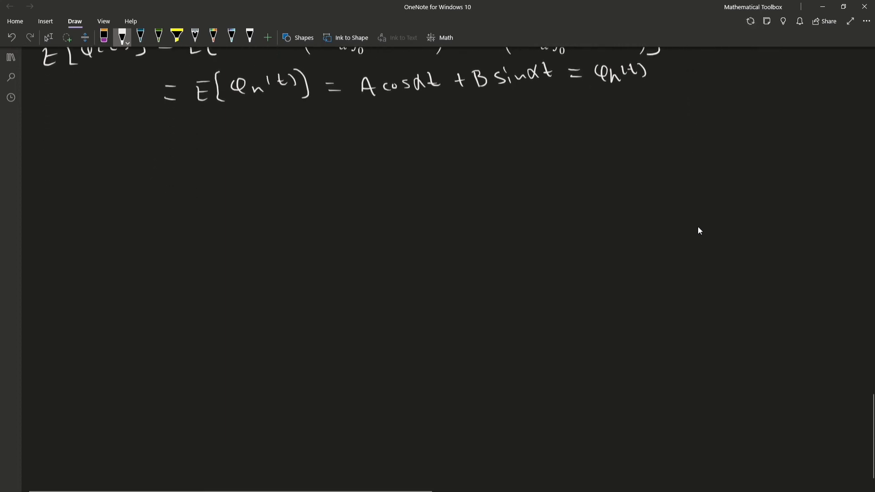
mouse_move(41, 157)
mouse_down()
mouse_move(53, 156)
mouse_move(63, 170)
mouse_move(73, 159)
mouse_move(97, 168)
mouse_move(124, 156)
mouse_up()
drag(119, 153, 122, 164)
mouse_move(129, 151)
mouse_down()
mouse_move(144, 164)
mouse_move(175, 149)
mouse_up()
drag(164, 157, 178, 156)
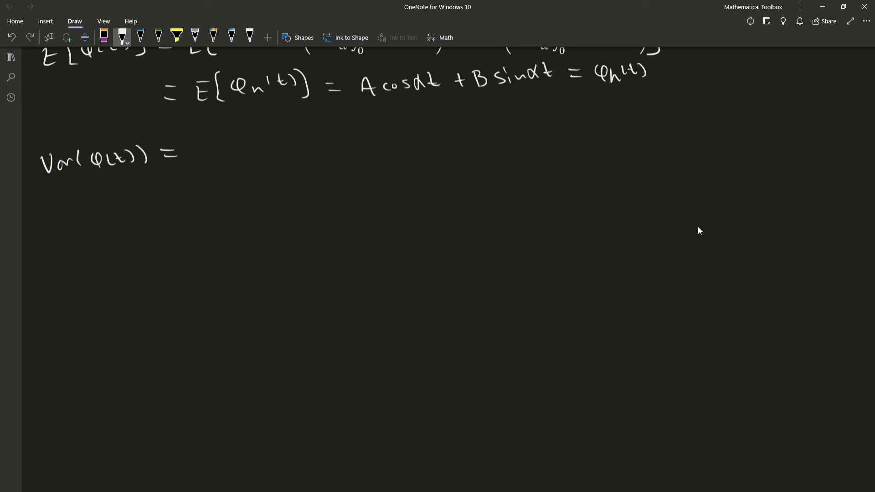
mouse_move(188, 146)
mouse_down()
mouse_move(199, 143)
mouse_move(217, 159)
mouse_move(225, 150)
mouse_up()
mouse_move(239, 140)
mouse_down()
mouse_move(234, 157)
mouse_move(313, 149)
mouse_up()
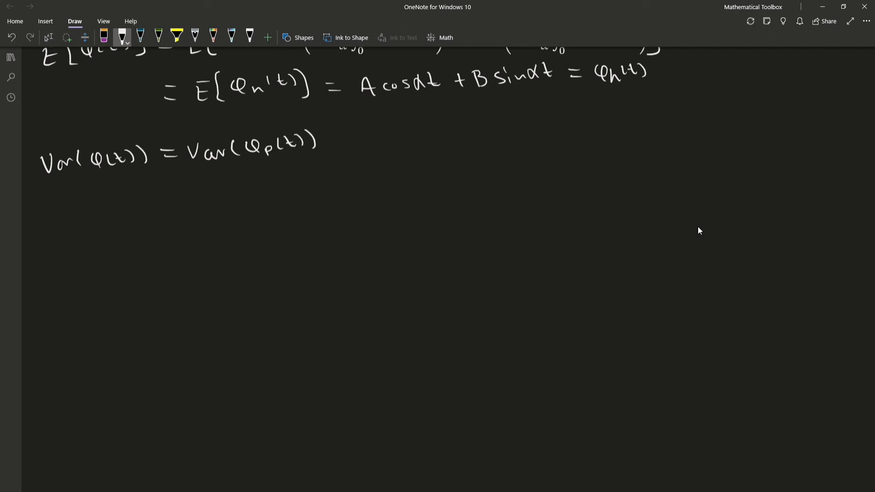
- Review the earlier work and underbrace the A cos αt term
scroll(700, 224, up, 3)
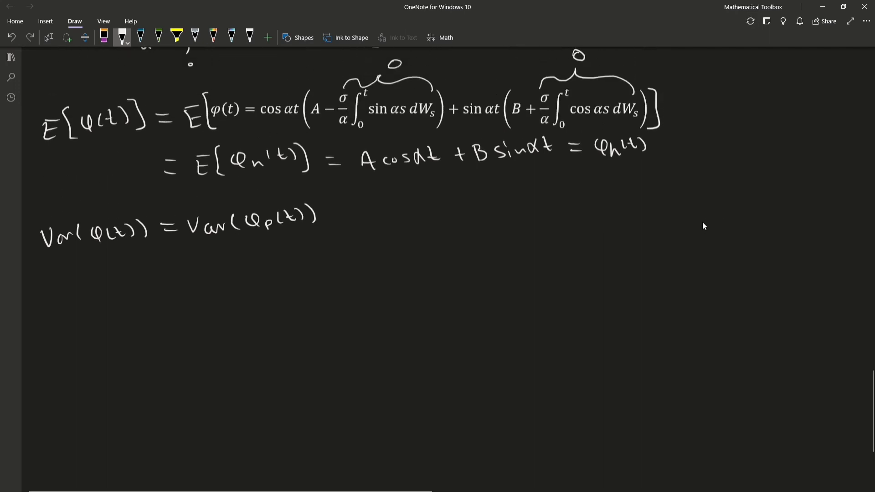
scroll(702, 224, up, 3)
scroll(703, 223, down, 3)
scroll(700, 227, up, 3)
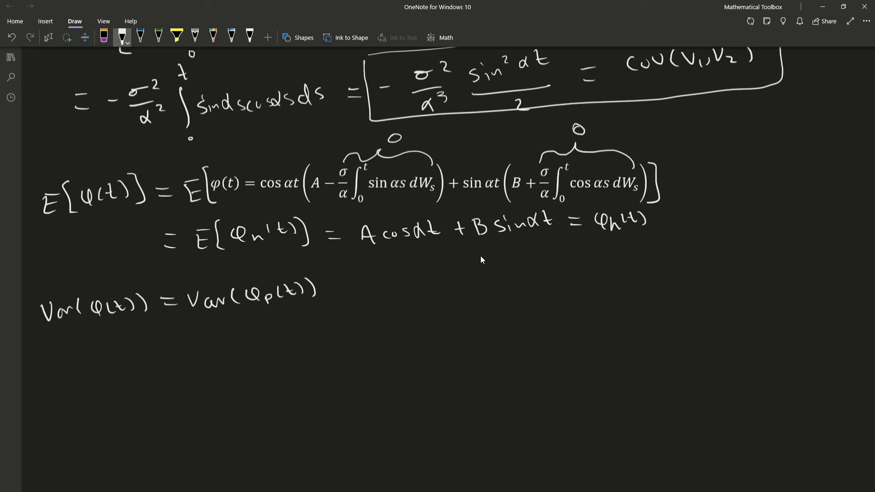
mouse_move(363, 248)
mouse_down()
mouse_move(385, 261)
mouse_move(450, 246)
mouse_move(513, 253)
mouse_move(564, 242)
mouse_up()
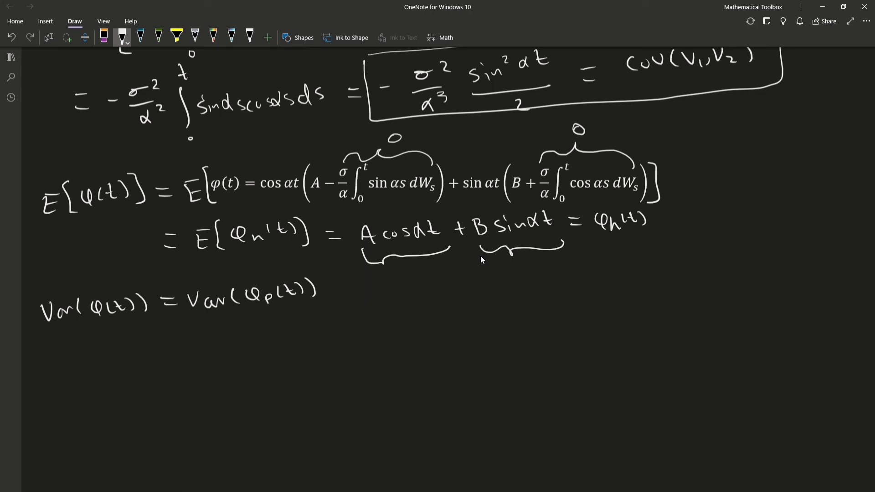
mouse_move(548, 273)
mouse_down()
mouse_move(529, 278)
mouse_move(545, 288)
mouse_move(558, 267)
mouse_move(565, 291)
mouse_move(577, 273)
mouse_move(593, 284)
mouse_up()
drag(615, 271, 627, 278)
mouse_move(647, 262)
mouse_down()
mouse_move(647, 278)
mouse_move(657, 275)
mouse_up()
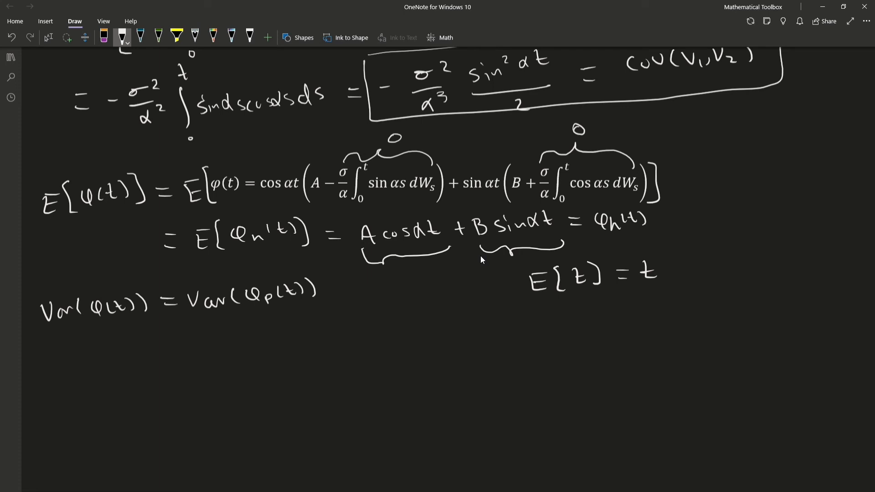
mouse_move(475, 319)
mouse_down()
mouse_move(486, 313)
mouse_move(497, 331)
mouse_up()
drag(501, 327, 518, 326)
mouse_move(534, 309)
mouse_down()
mouse_move(546, 325)
mouse_move(540, 315)
mouse_up()
mouse_move(544, 310)
mouse_down()
mouse_move(547, 325)
mouse_move(575, 312)
mouse_up()
drag(564, 323, 591, 311)
mouse_move(592, 313)
mouse_down()
mouse_move(593, 327)
mouse_move(606, 325)
mouse_up()
mouse_move(596, 319)
mouse_down()
mouse_move(625, 325)
mouse_move(644, 317)
mouse_up()
drag(662, 297, 672, 302)
drag(677, 296, 686, 320)
drag(699, 307, 729, 317)
mouse_move(756, 301)
mouse_down()
mouse_move(776, 308)
mouse_move(794, 296)
mouse_up()
drag(570, 358, 583, 358)
drag(613, 353, 631, 367)
mouse_move(678, 340)
mouse_down()
mouse_move(691, 364)
mouse_move(717, 351)
mouse_up()
drag(731, 341, 742, 355)
drag(589, 397, 607, 398)
mouse_move(638, 391)
mouse_down()
mouse_move(652, 401)
mouse_move(680, 395)
mouse_up()
drag(697, 384, 701, 399)
drag(701, 379, 714, 385)
drag(728, 393, 758, 384)
drag(562, 395, 567, 390)
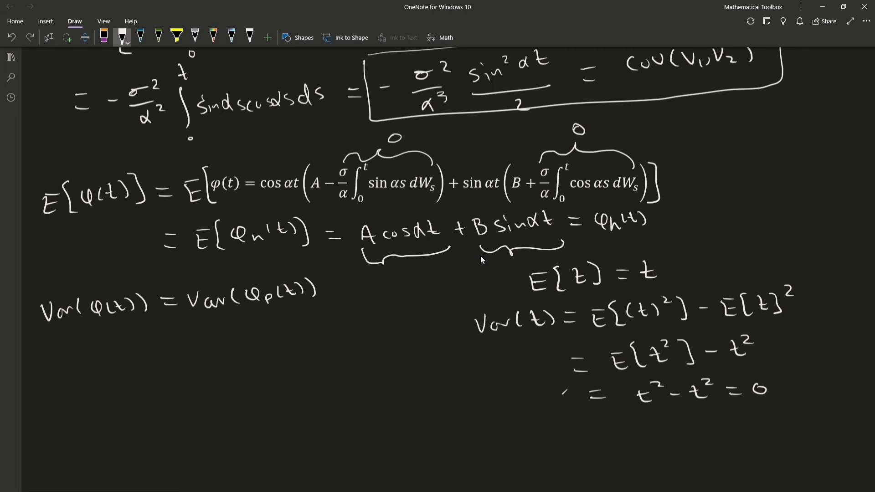
drag(731, 221, 668, 222)
drag(683, 204, 683, 239)
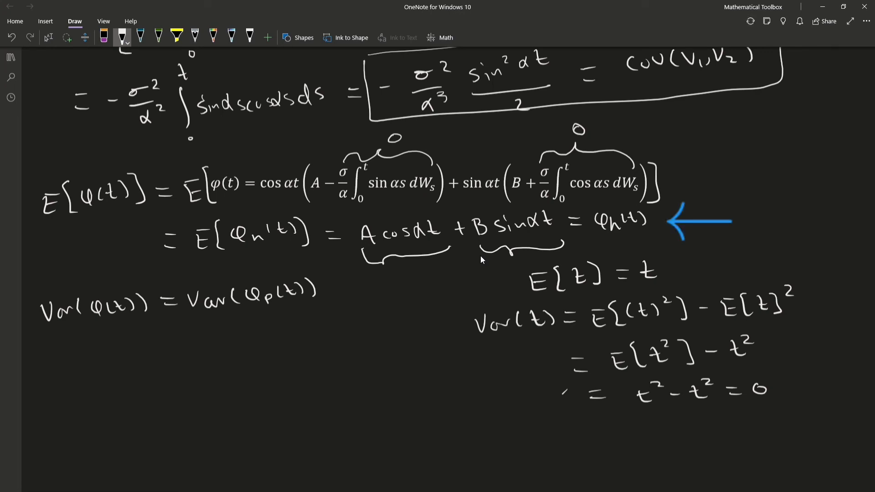
key(ctrl+z)
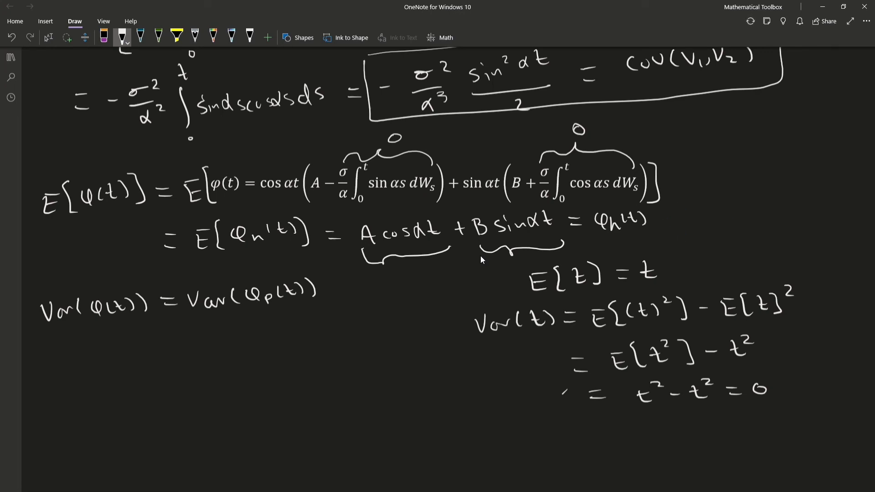
click(104, 23)
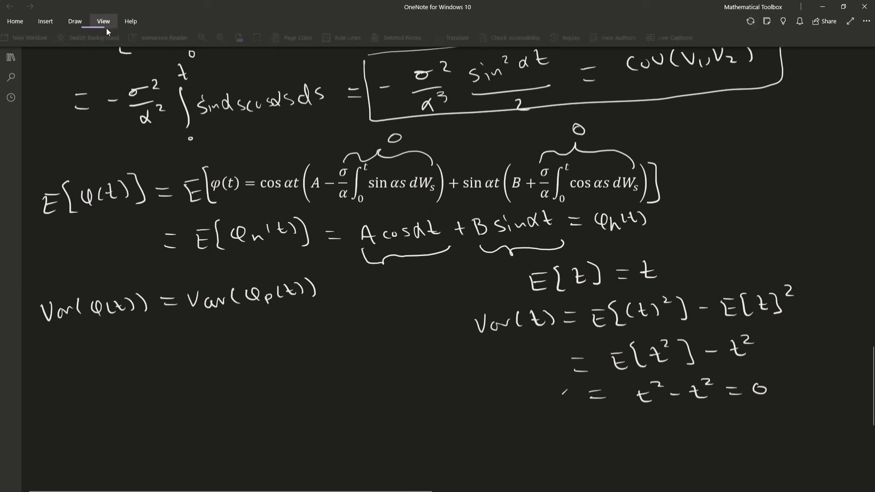
click(75, 22)
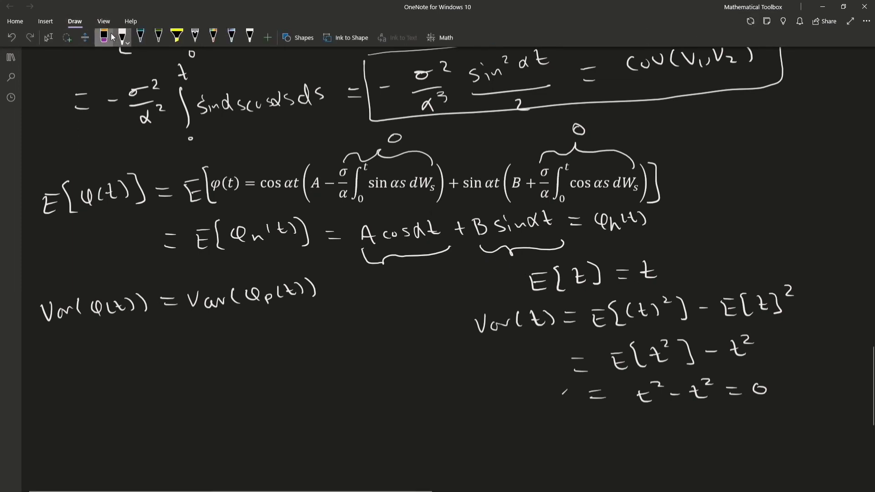
click(104, 38)
mouse_move(604, 280)
mouse_down()
mouse_move(565, 278)
mouse_move(484, 324)
mouse_move(610, 324)
mouse_move(788, 297)
mouse_move(657, 299)
mouse_up()
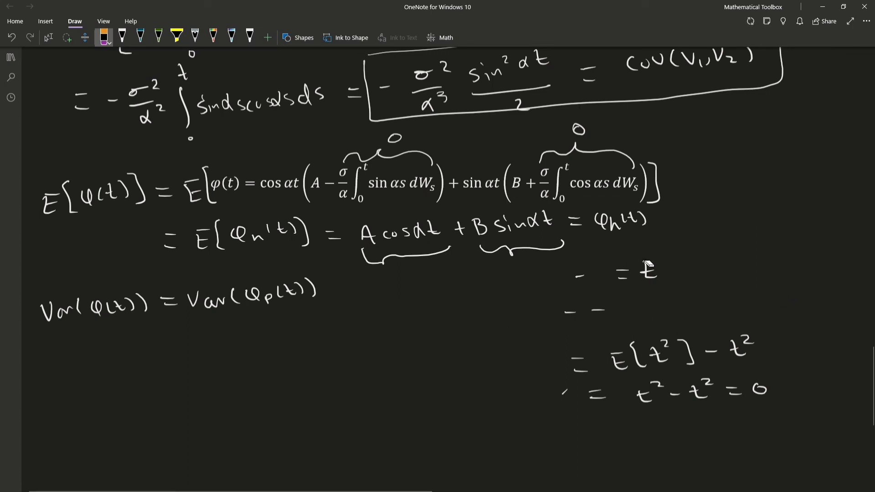
mouse_move(648, 264)
mouse_down()
mouse_move(590, 283)
mouse_move(576, 314)
mouse_move(587, 398)
mouse_move(665, 356)
mouse_move(734, 362)
mouse_move(756, 396)
mouse_move(658, 385)
mouse_move(741, 399)
mouse_up()
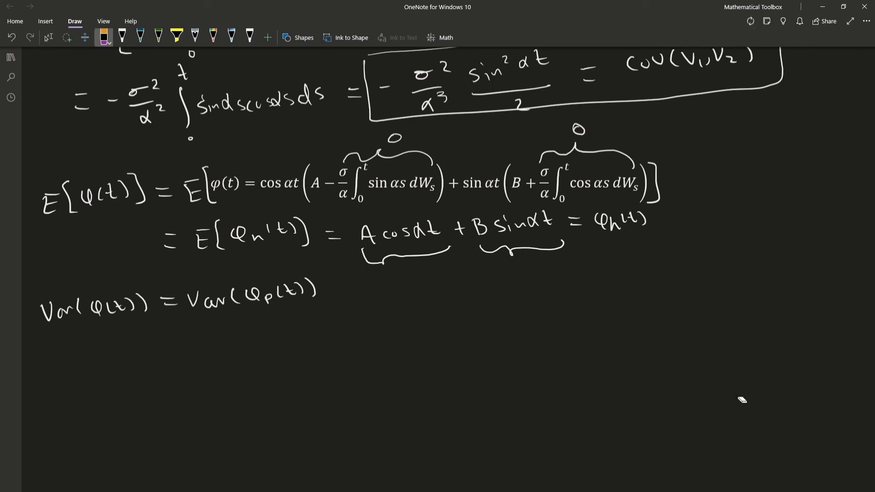
- In white ink, add an equals sign after Var(φp(t)) and erase the braces under A cos αt and B sin αt
click(122, 37)
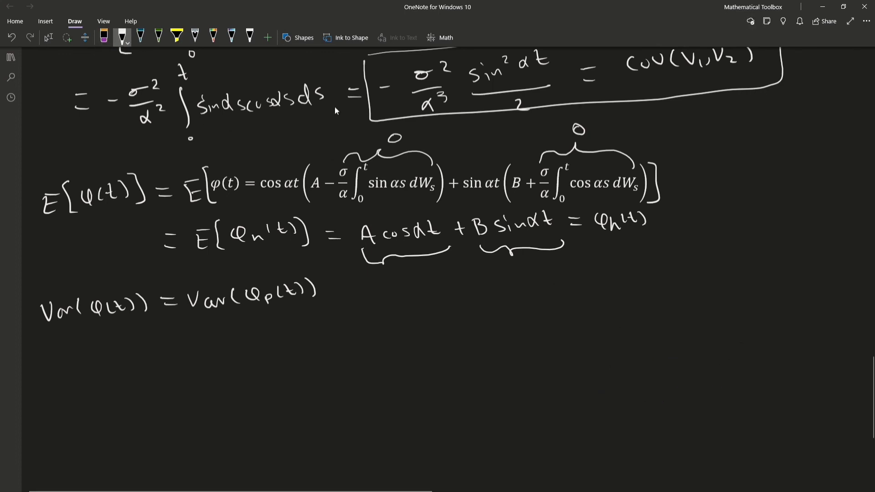
drag(324, 291, 335, 289)
drag(326, 296, 335, 296)
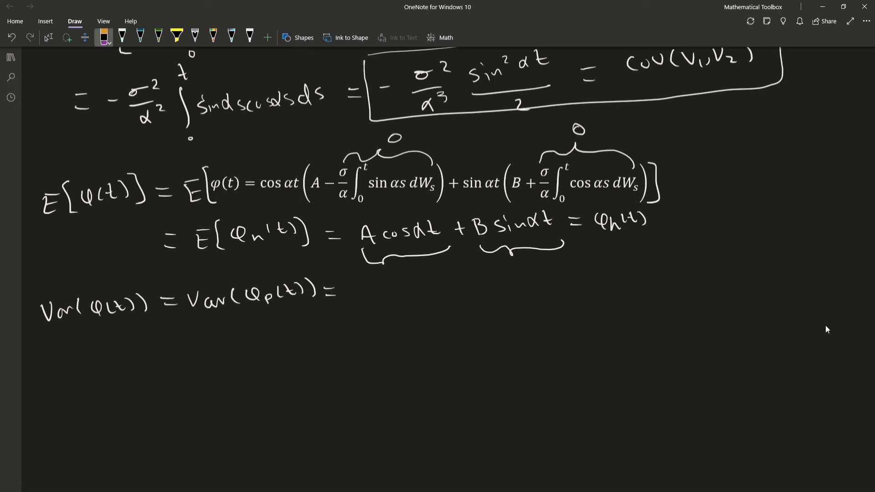
click(406, 255)
click(522, 248)
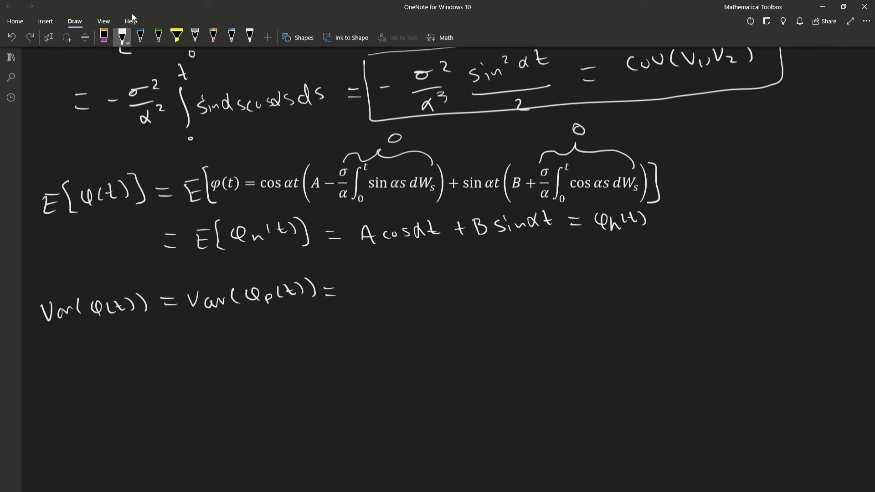
- Begin expanding the variance as an expectation, writing the first integral of sin αs dWs
drag(357, 290, 351, 308)
mouse_move(351, 284)
mouse_down()
mouse_move(364, 285)
mouse_move(378, 316)
mouse_up()
drag(401, 271, 396, 296)
drag(406, 283, 417, 282)
drag(455, 269, 464, 268)
mouse_move(474, 270)
mouse_down()
mouse_move(474, 278)
mouse_move(537, 269)
mouse_up()
mouse_move(460, 290)
mouse_down()
mouse_move(526, 290)
mouse_move(512, 305)
mouse_up()
mouse_move(559, 263)
mouse_down()
mouse_move(553, 304)
mouse_move(659, 269)
mouse_up()
drag(673, 272, 681, 283)
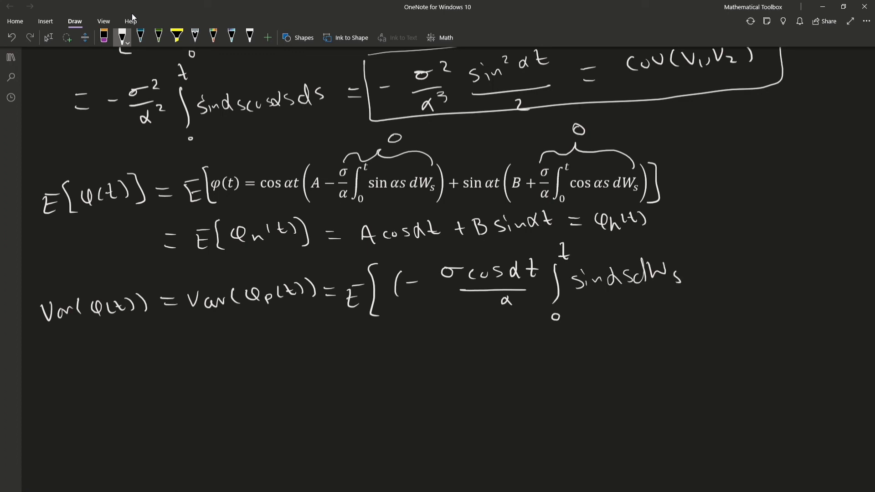
- Add the σ sin αt / α integral term and close the squared expectation with cos αs dWs
drag(439, 384, 454, 382)
drag(472, 375, 492, 372)
mouse_move(512, 368)
mouse_down()
mouse_move(504, 379)
mouse_move(558, 360)
mouse_up()
mouse_move(480, 392)
mouse_down()
mouse_move(549, 385)
mouse_move(519, 408)
mouse_up()
drag(578, 365, 572, 410)
drag(574, 349, 669, 382)
mouse_move(686, 382)
mouse_down()
mouse_move(690, 355)
mouse_move(716, 365)
mouse_up()
drag(732, 376, 726, 388)
drag(747, 349, 751, 382)
drag(765, 339, 777, 346)
mouse_move(784, 339)
mouse_down()
mouse_move(797, 374)
mouse_move(784, 389)
mouse_up()
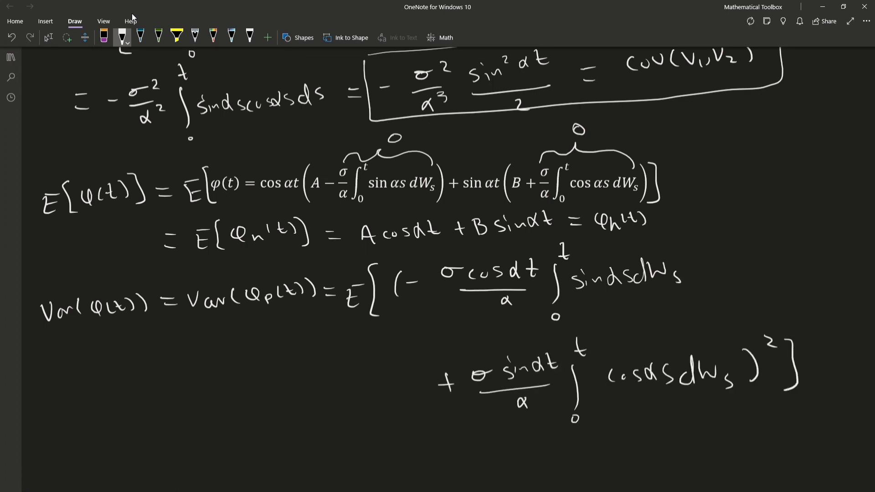
- On a new line, write an equals sign followed by the cos²αt Var(V₁) term
scroll(279, 139, down, 3)
drag(55, 356, 72, 354)
drag(52, 370, 70, 368)
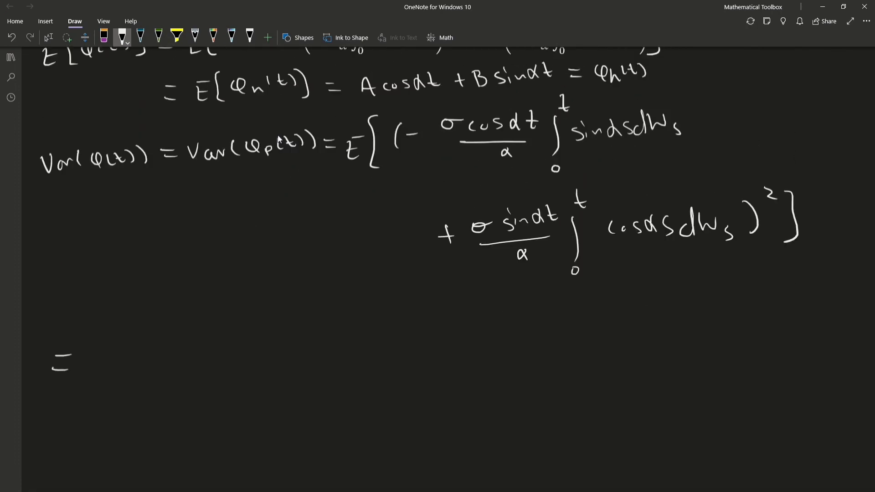
drag(118, 346, 151, 360)
drag(157, 334, 204, 351)
mouse_move(219, 337)
mouse_down()
mouse_move(263, 348)
mouse_move(298, 344)
mouse_up()
drag(313, 339, 364, 347)
drag(379, 328, 425, 341)
- Add the sin²αt Var(V₂) and cov(V₁,V₂) cross terms, then start another line with an equals sign
mouse_move(435, 325)
mouse_down()
mouse_move(489, 335)
mouse_move(520, 314)
mouse_move(553, 331)
mouse_up()
mouse_move(575, 324)
mouse_down()
mouse_move(604, 328)
mouse_move(664, 314)
mouse_up()
drag(674, 319, 716, 314)
drag(725, 317, 843, 315)
drag(857, 303, 868, 321)
drag(65, 411, 79, 410)
drag(71, 426, 86, 423)
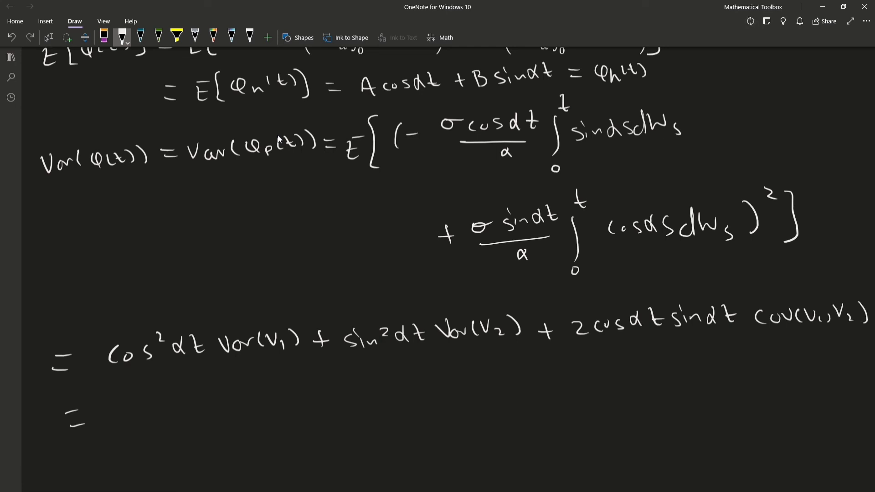
- Write the result σ²t/2α² − σ²/4α³ · sin2αt, fixing the exponent 3
drag(130, 403, 150, 401)
drag(160, 391, 197, 414)
drag(152, 435, 185, 444)
drag(221, 415, 236, 412)
drag(262, 396, 303, 380)
drag(257, 413, 301, 409)
drag(269, 422, 333, 413)
drag(345, 408, 369, 408)
drag(385, 397, 373, 403)
drag(392, 399, 407, 396)
mouse_move(311, 416)
mouse_down()
mouse_move(318, 421)
mouse_move(305, 420)
mouse_up()
- Label the result as = Var(φ(t))
drag(437, 398, 453, 396)
drag(438, 407, 454, 404)
drag(467, 394, 480, 395)
drag(491, 398, 505, 397)
drag(520, 387, 517, 403)
mouse_move(533, 391)
mouse_down()
mouse_move(542, 403)
mouse_move(585, 393)
mouse_up()
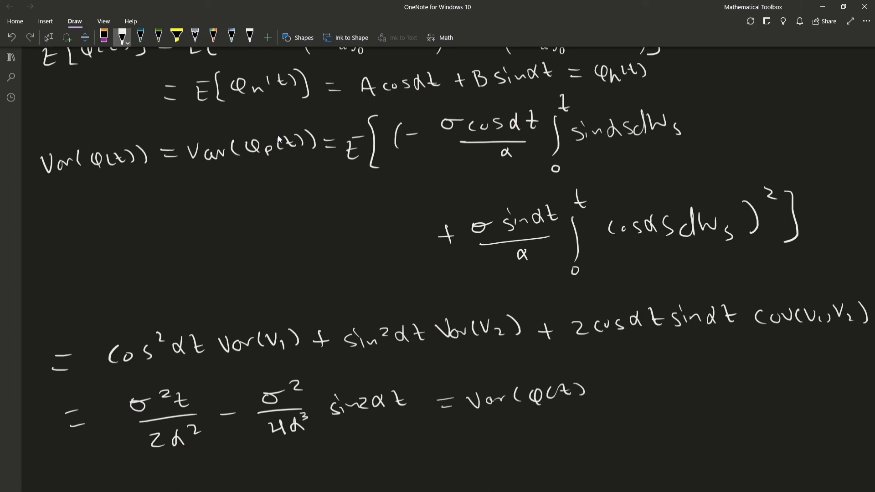
- Draw a box around the final variance formula and close the gap in its top edge
drag(133, 375, 286, 369)
mouse_move(363, 364)
mouse_down()
mouse_move(532, 359)
mouse_move(610, 412)
mouse_move(175, 465)
mouse_move(126, 435)
mouse_move(122, 381)
mouse_move(140, 376)
mouse_up()
drag(283, 370, 382, 363)
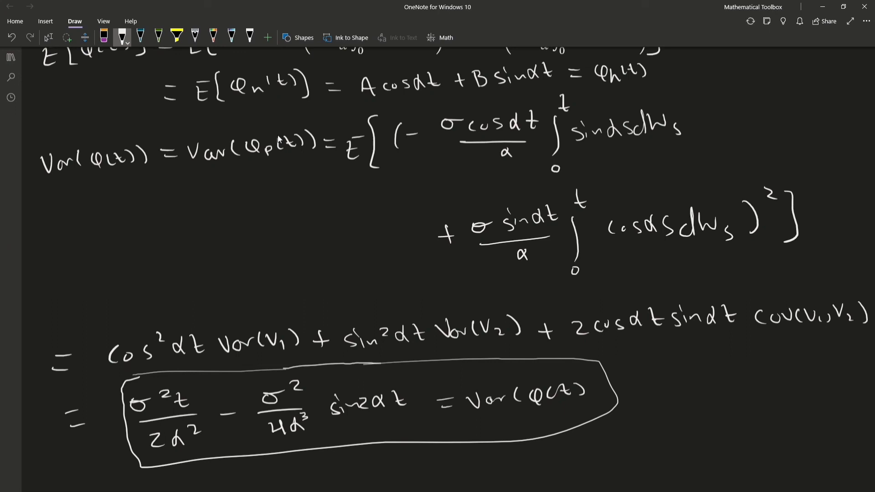
drag(587, 382, 586, 403)
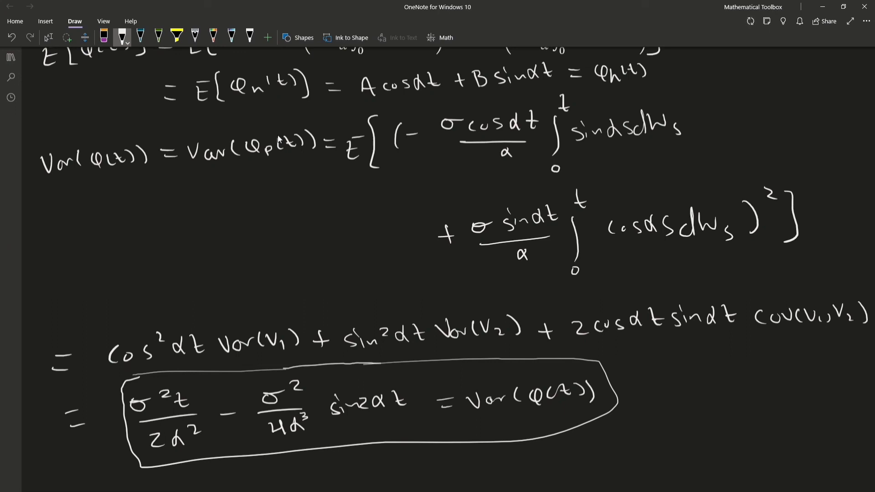